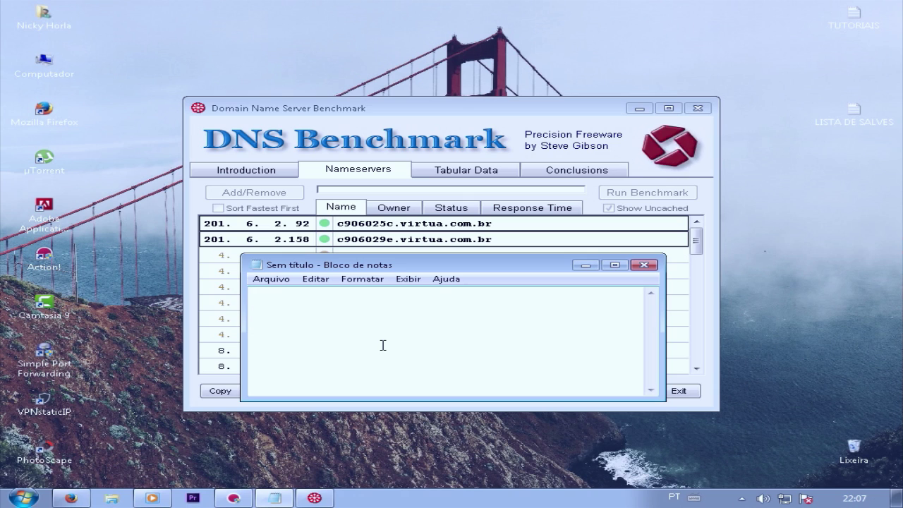
Finish the note "Vá em Nameservers" and replace it with "Que em seguida o programa ira testar as dns".
text(eservers)
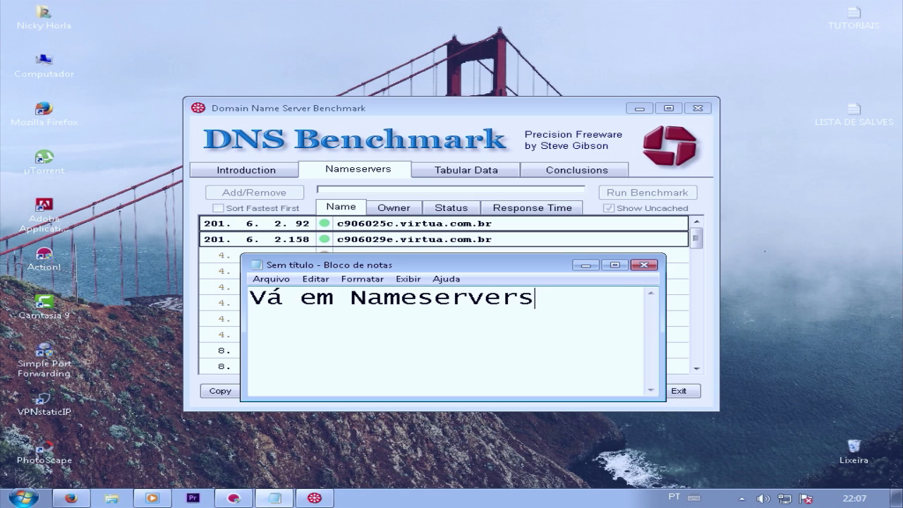
key(ctrl+a)
text(Que em seguida o prograa)
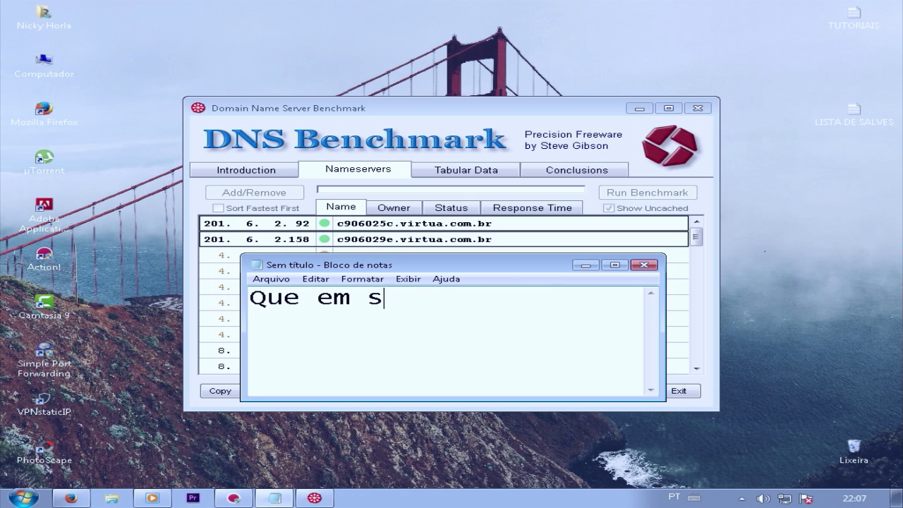
key(BackSpace)
key(BackSpace)
text(ma)
key(Return)
text(ira testar as dns)
Replace the note with "Logo em seguida, ele irá mostrar uma lista de dns".
key(ctrl+a)
key(BackSpace)
text(Logo em seguida, ele irá mostrar uma lista)
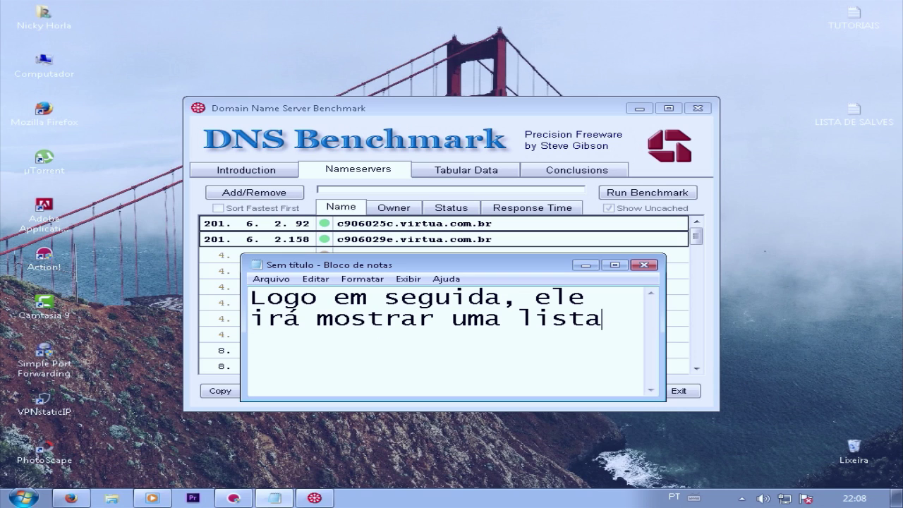
text( de dns)
Replace the note with "Para vocês obter a melhor para sua internet click no simbolo do programa".
key(ctrl+a)
key(Delete)
text(Par)
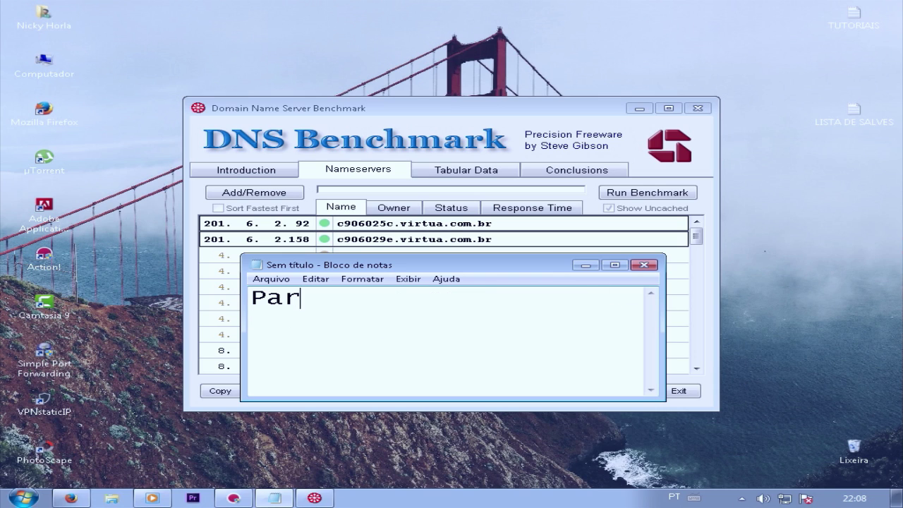
text(a vocês obter a mlehor)
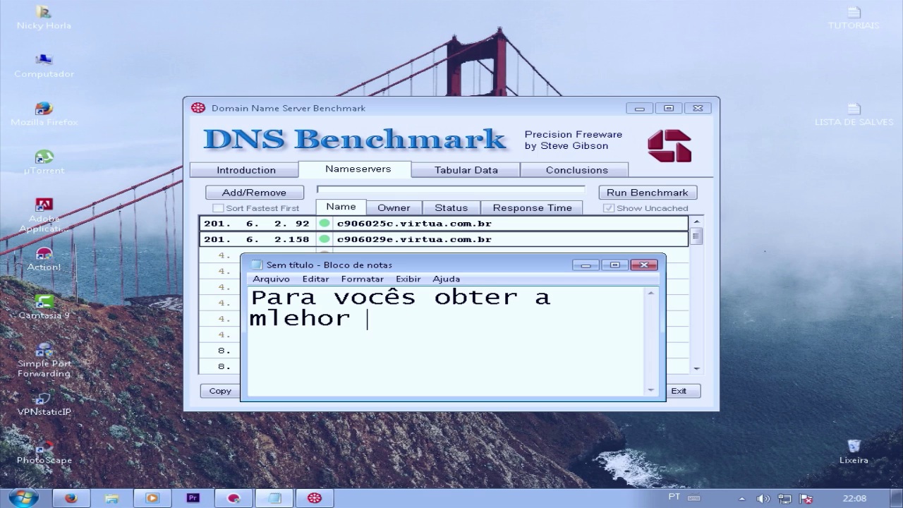
key(BackSpace)
key(BackSpace)
key(BackSpace)
key(BackSpace)
text(melhor para sua internet)
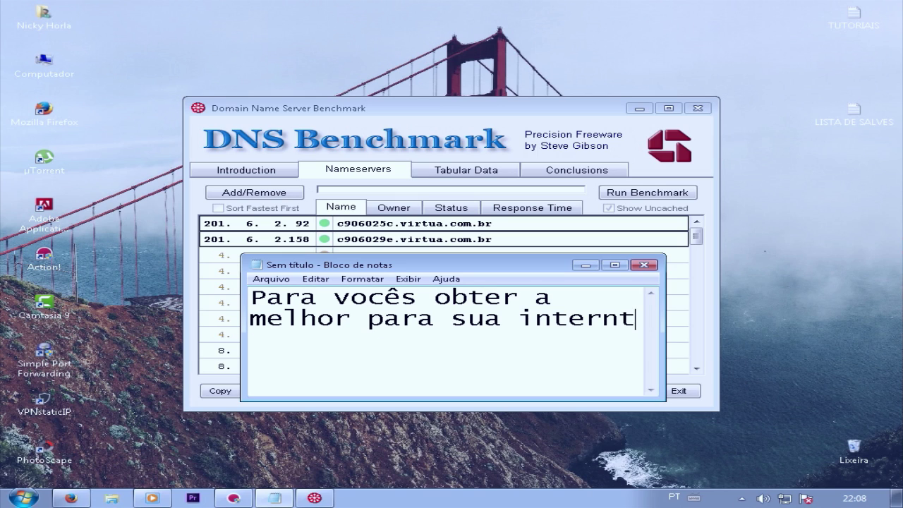
key(BackSpace)
text(et click no sim)
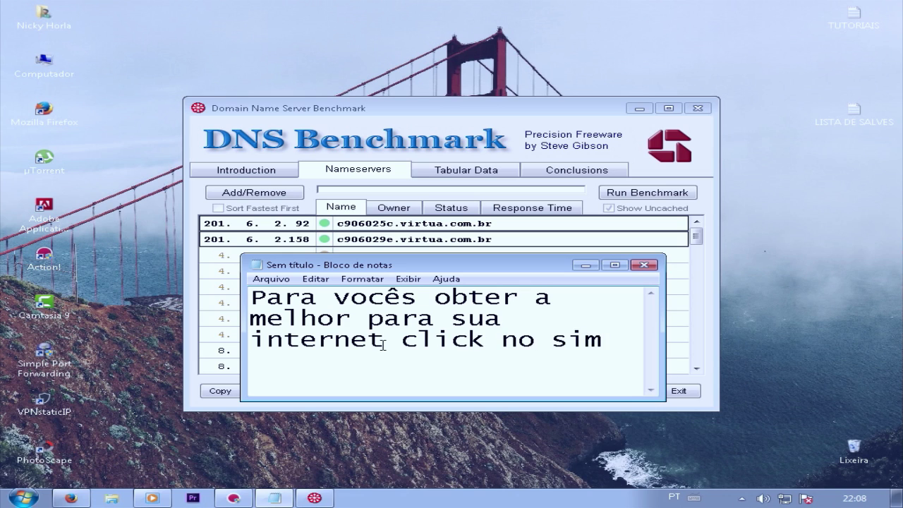
text(bolo do prog)
key(BackSpace)
key(BackSpace)
text(rograma)
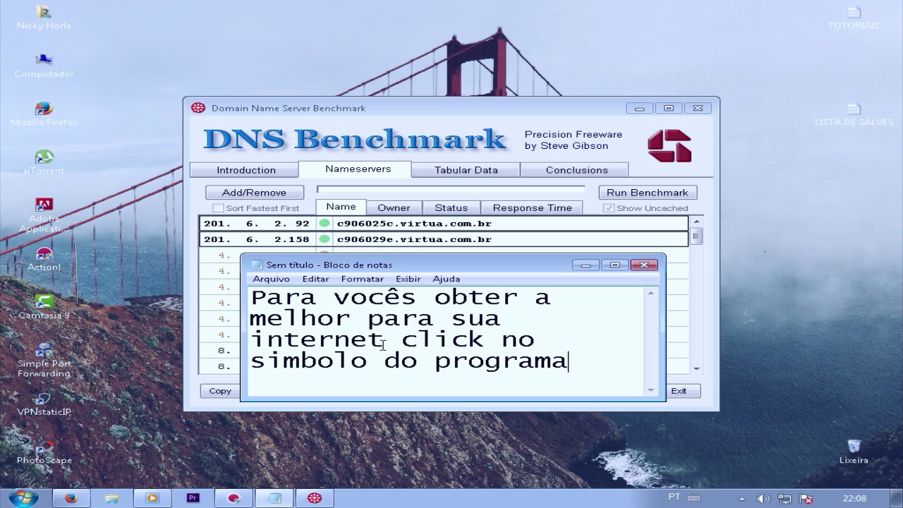
Replace the note with "que ele irá procurar a melhor".
key(ctrl+a)
key(BackSpace)
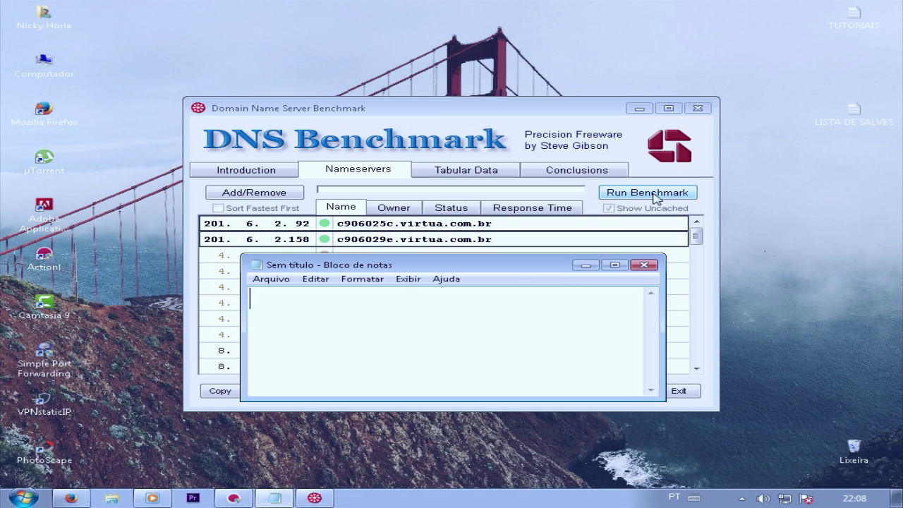
text(que ele irá)
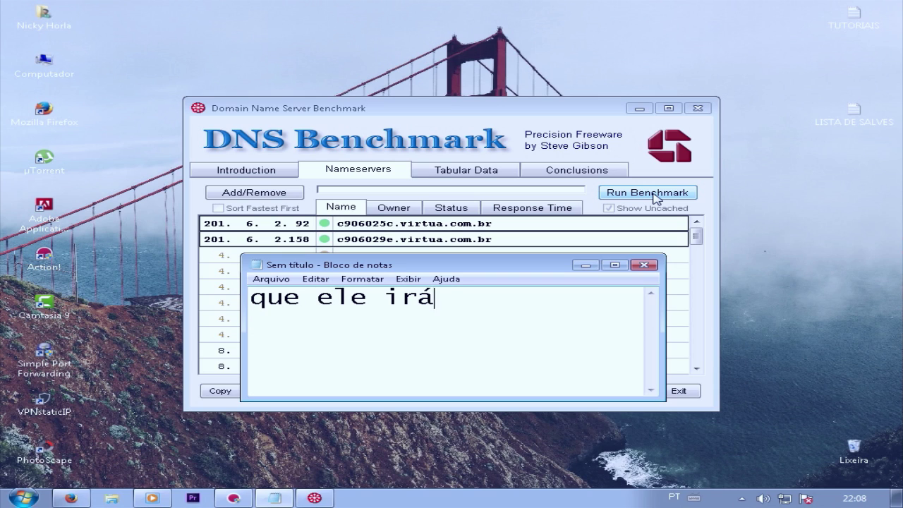
text( procurar a melhor)
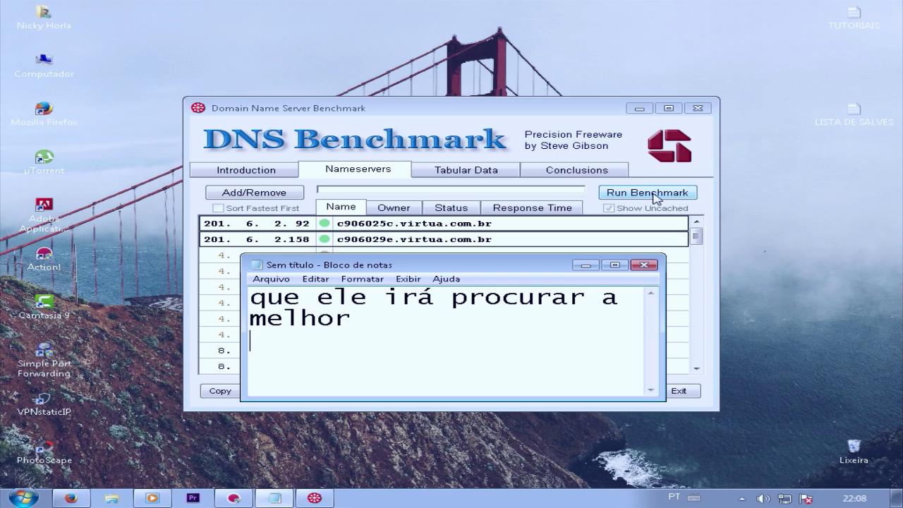
Replace the note with "depois irá gerar uma lista".
key(ctrl+a)
key(BackSpace)
text(deo)
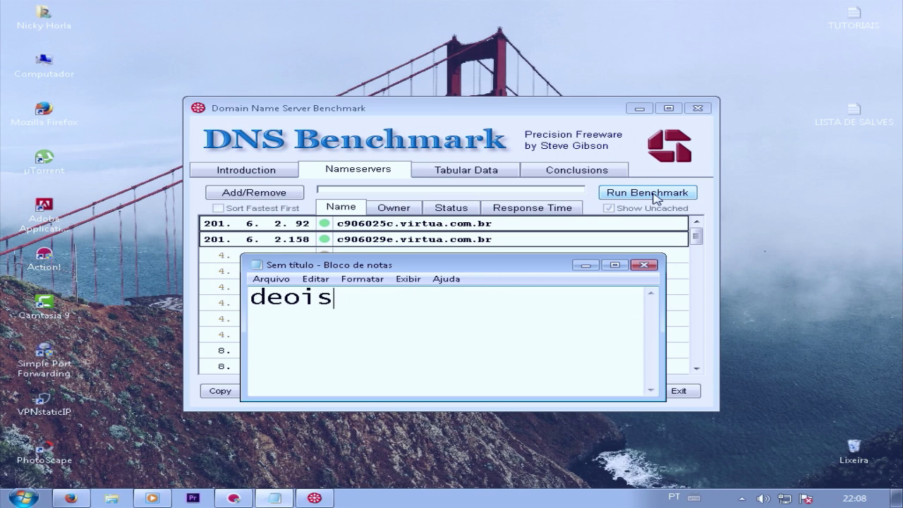
text(ois irá gerar uma)
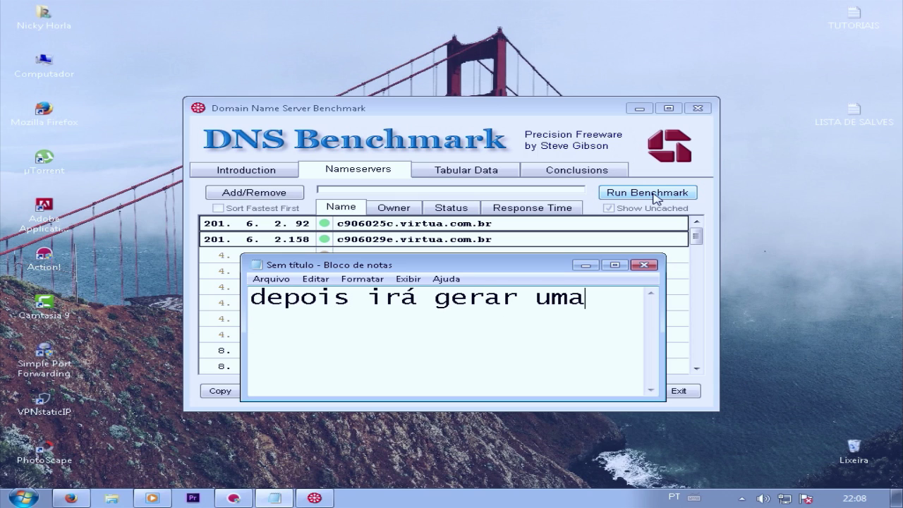
text( lista)
Replace the note with "nessa lista o 1 dns que tiver é o FODASTICO para sua internet".
key(ctrl+a)
key(ctrl+BackSpace)
text(nessa nl)
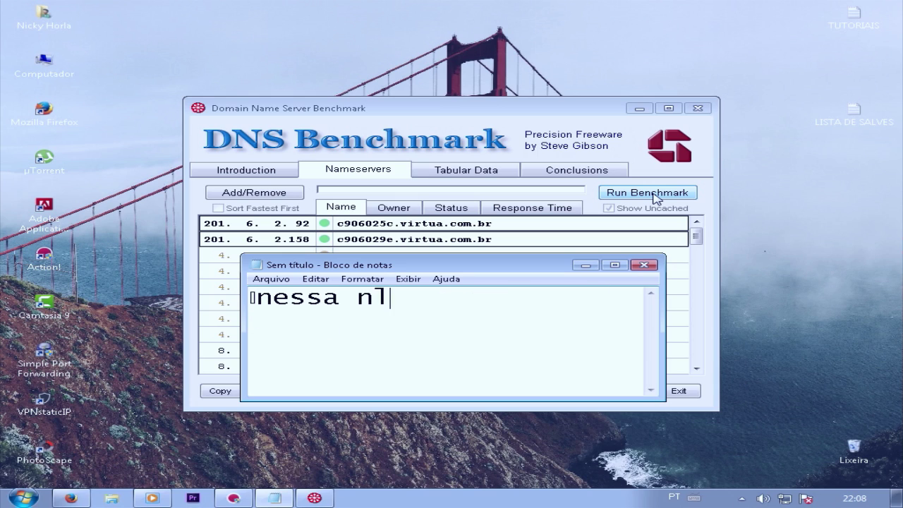
key(BackSpace)
key(BackSpace)
text(lista o 1 dns )
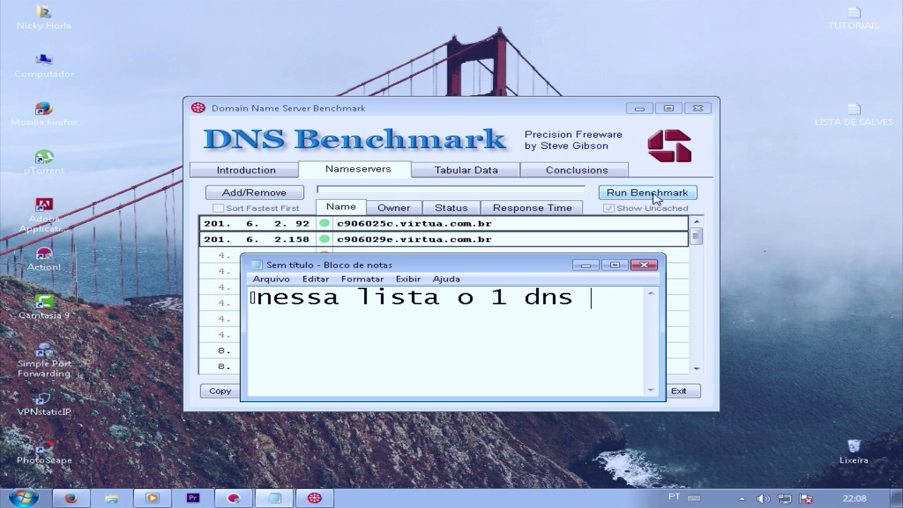
text(que tiver é o FODASTICO para )
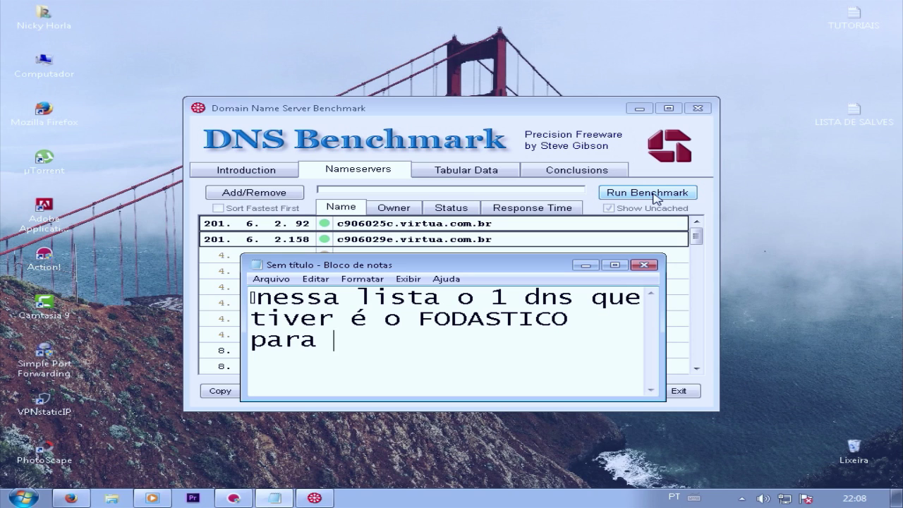
text(sua internet)
Replace the note with "o meu aqui irá ser meio diferente para o video n ser muito grande".
key(ctrl+a)
text(o meu aqu)
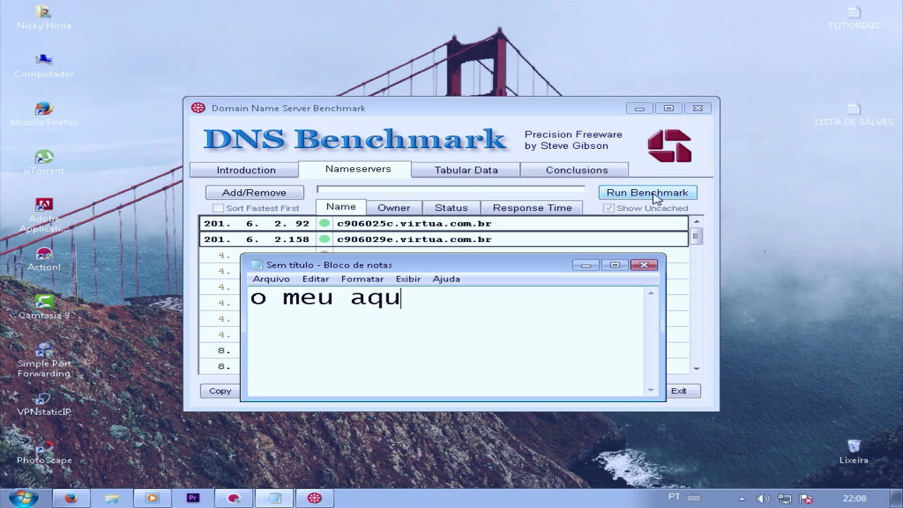
text(i irá ser meio difer)
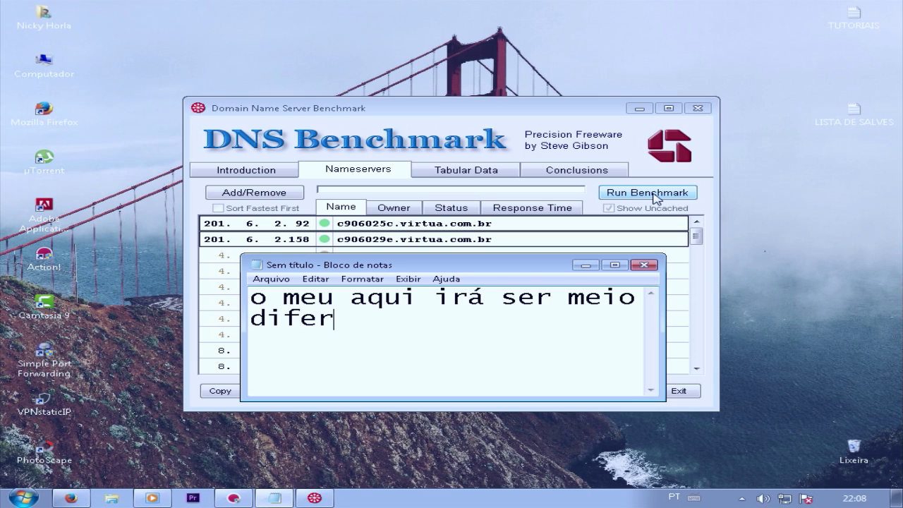
text(ente para o video n ser muito grande)
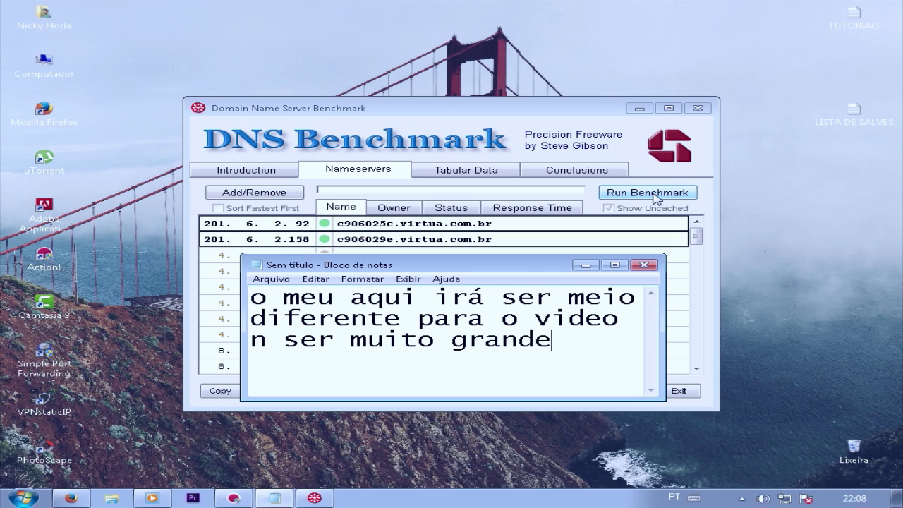
Replace the note with "vou pegar uma dns ve".
key(ctrl+a)
key(BackSpace)
text(vo)
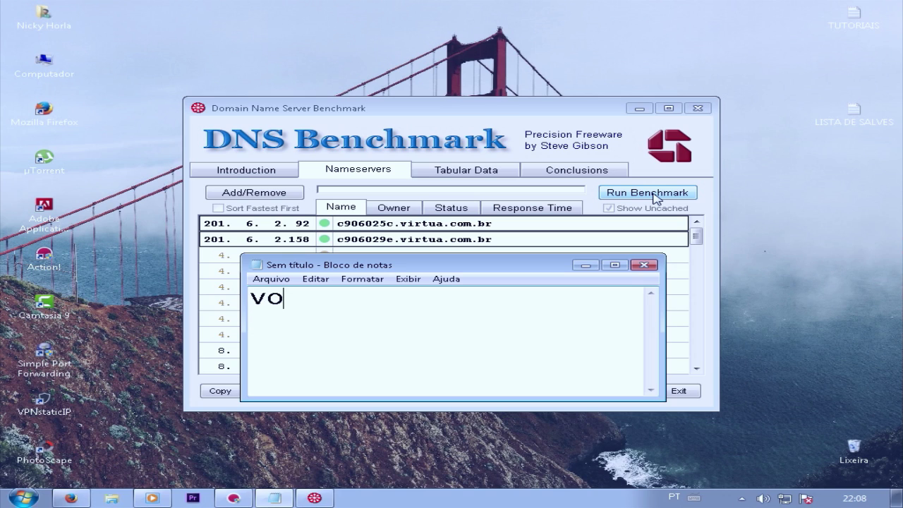
text(u pegar uma dns ve)
Replace the note with "me companhem".
key(ctrl+a)
key(BackSpace)
text(me companham)
key(BackSpace)
key(BackSpace)
text(em)
Clear the note and close the Notepad window.
key(ctrl+a)
key(BackSpace)
click(644, 264)
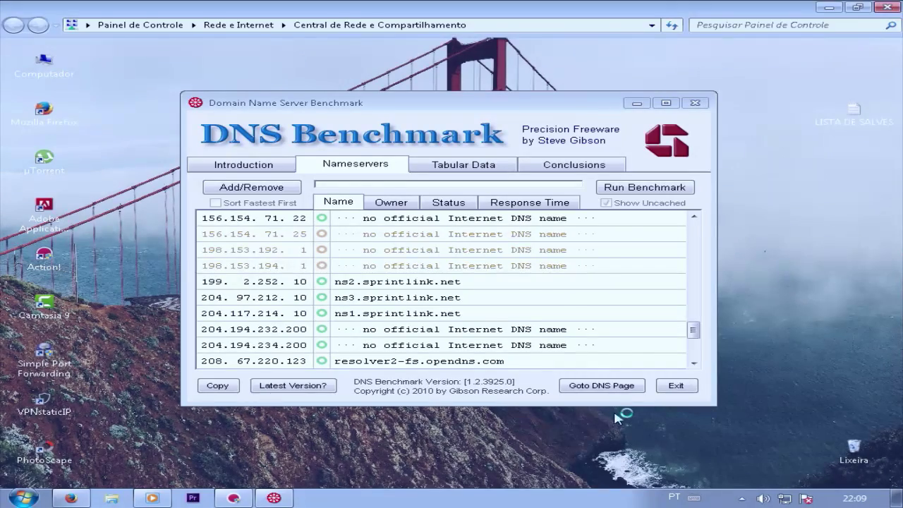
Open the properties of the local network connection (Conexão local) from the adapter connections in the Network and Sharing Center.
click(624, 420)
click(106, 86)
right_click(115, 78)
right_click(91, 75)
click(89, 79)
right_click(73, 84)
click(124, 205)
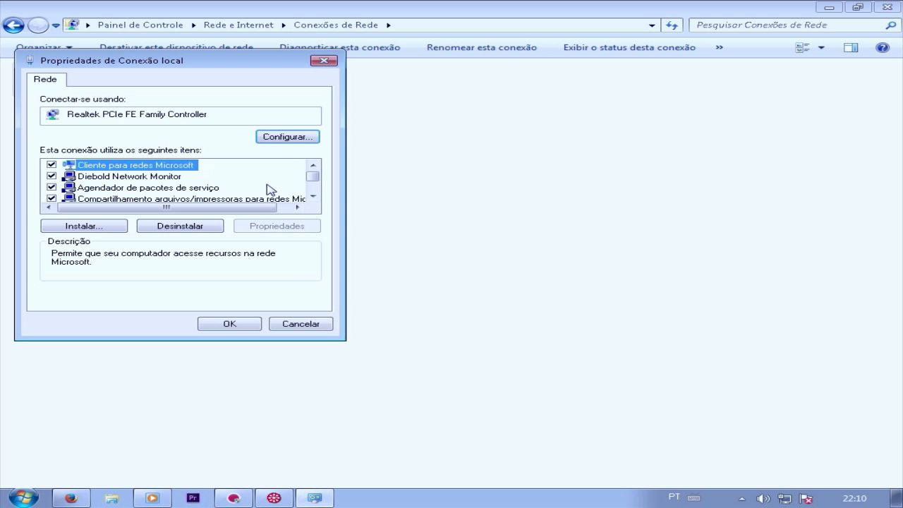
Open the properties of the connection's TCP/IP version 4 (TCP/IPv4) protocol.
click(314, 196)
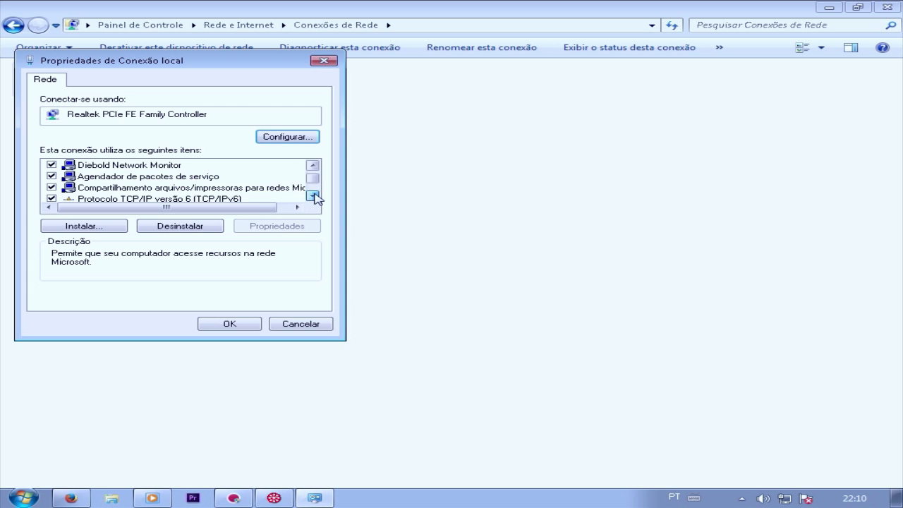
double_click(314, 197)
click(157, 188)
click(262, 224)
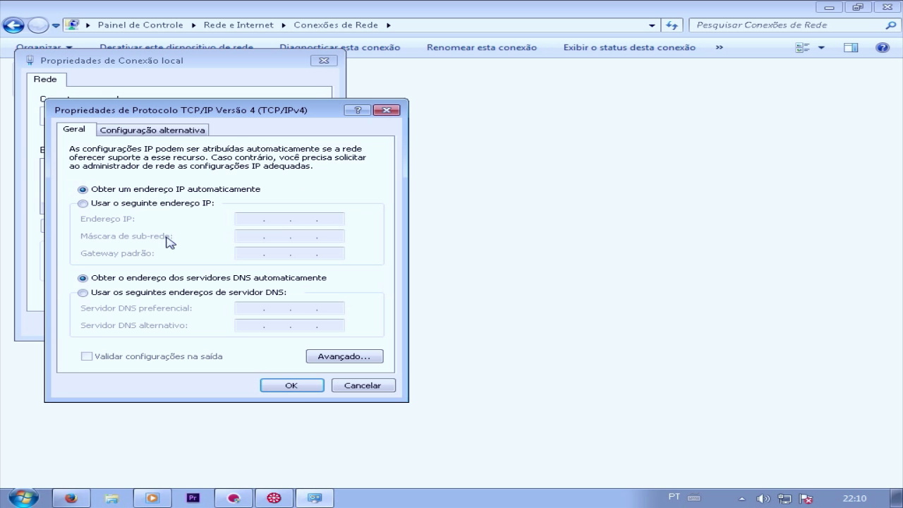
Switch to manual DNS server addresses and set both the preferred and alternate server to 199.2.252.10.
click(116, 300)
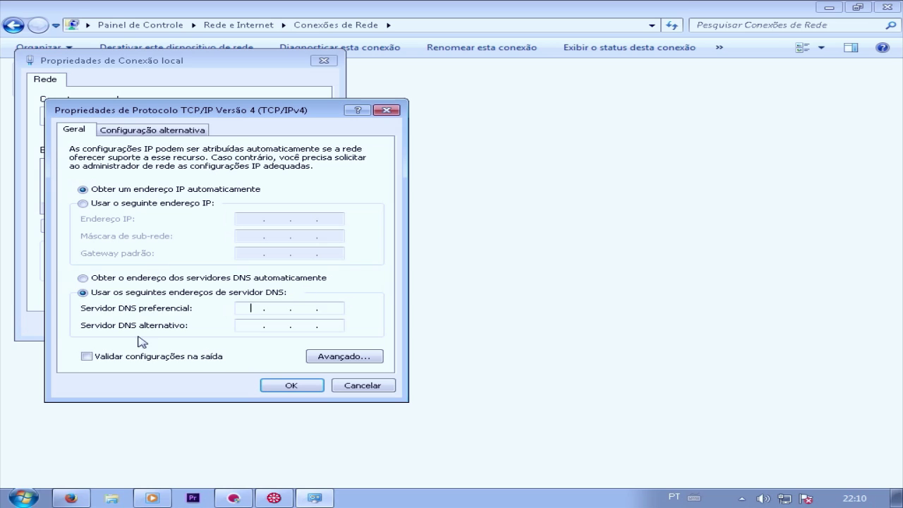
text(199.2.252.10)
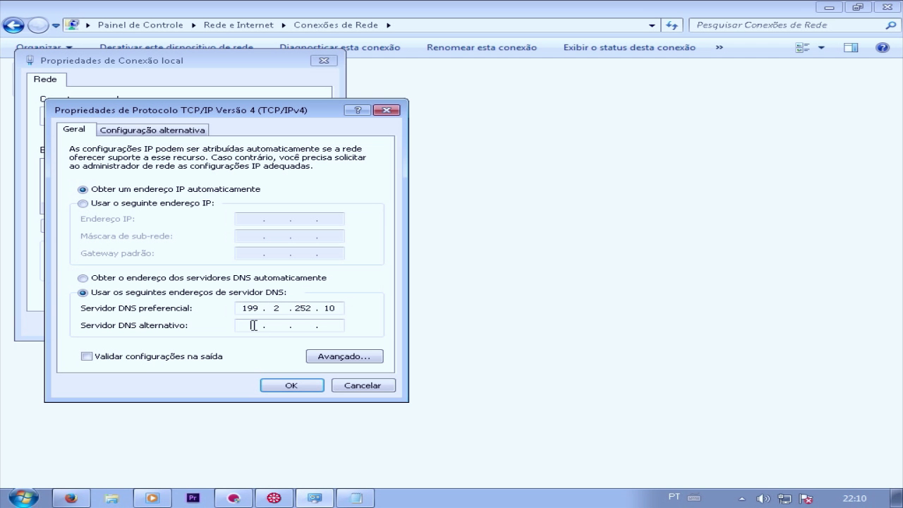
text(199.2.252.10)
click(291, 386)
click(608, 305)
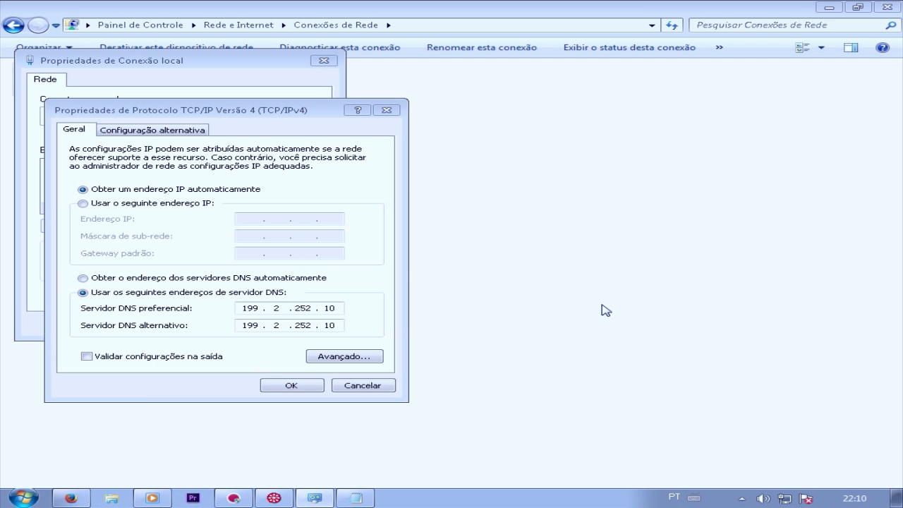
Check the noted DNS address in Notepad against the nameserver list in DNS Benchmark, and return to the IPv4 properties.
click(358, 493)
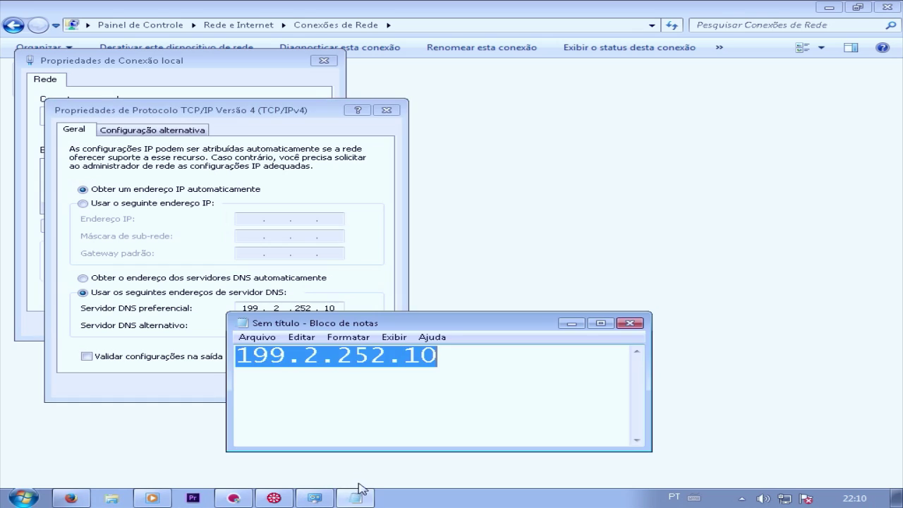
click(274, 498)
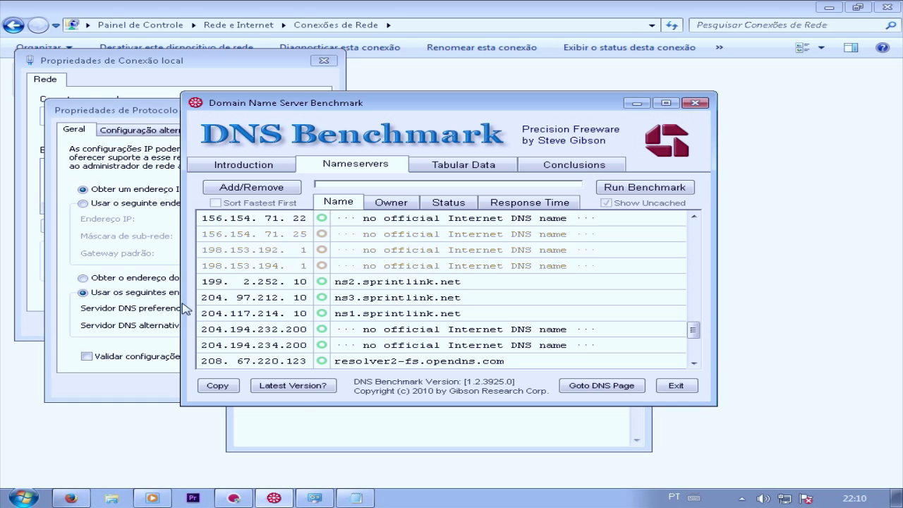
click(161, 312)
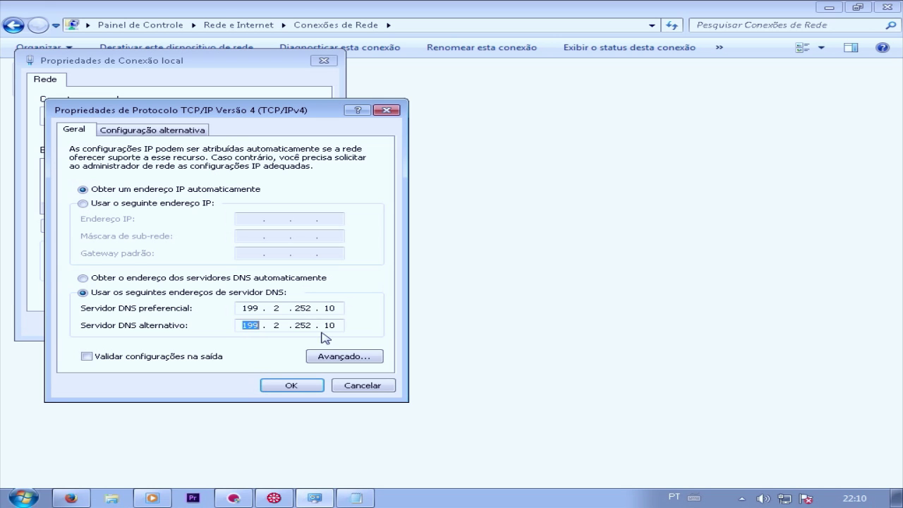
Confirm the IPv4 and connection properties, and load google.com in a new Firefox tab.
click(292, 385)
click(233, 325)
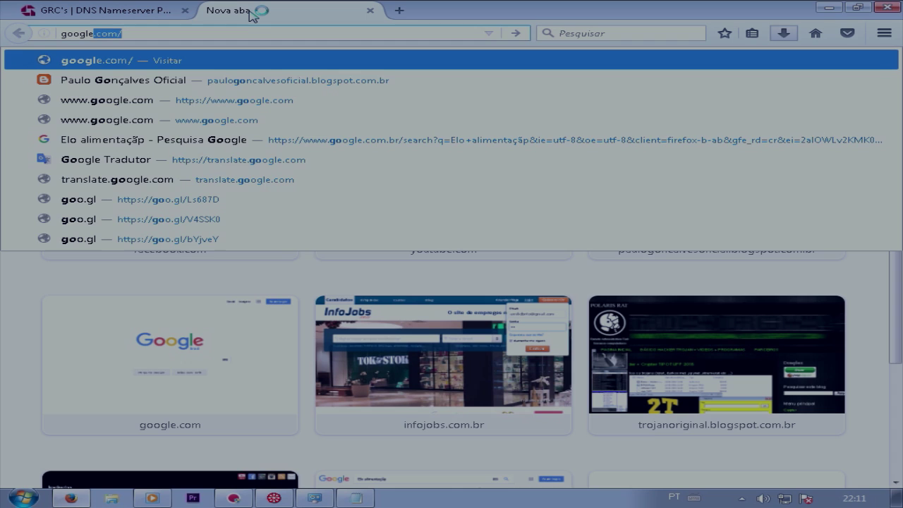
key(Return)
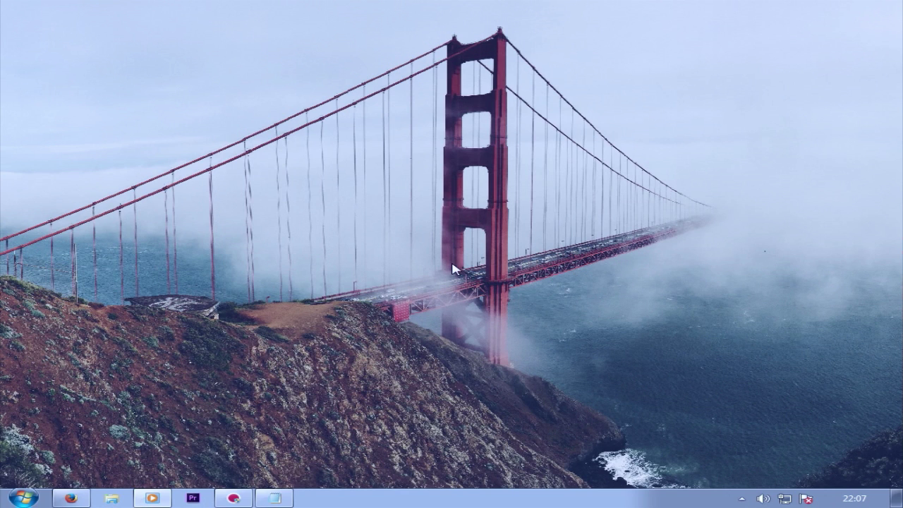
Switch to Firefox and look through GRC's DNS Benchmark page for the program's download link.
click(70, 497)
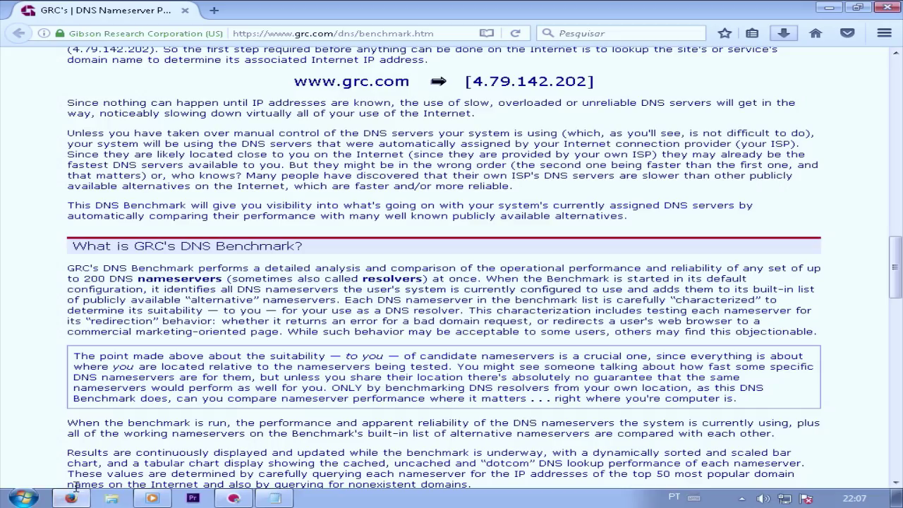
scroll(240, 404, up, 3)
scroll(246, 393, up, 15)
scroll(343, 94, down, 7)
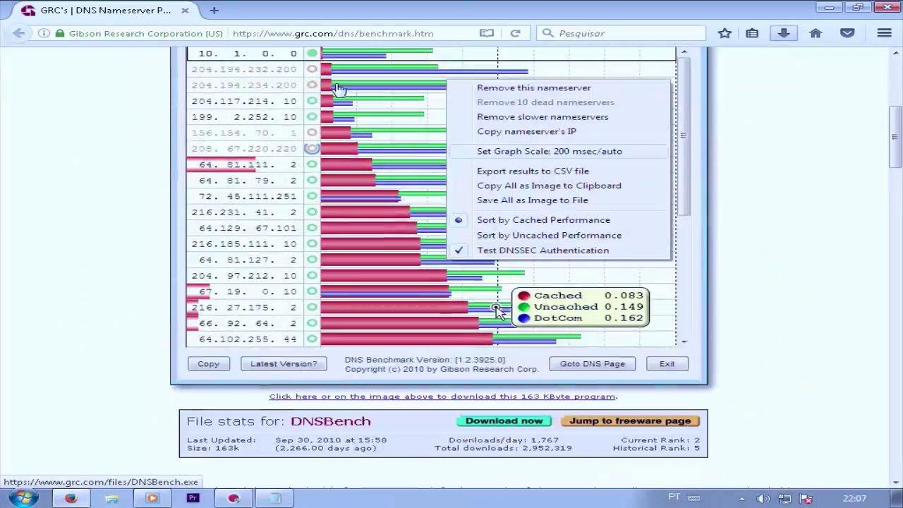
scroll(432, 196, down, 15)
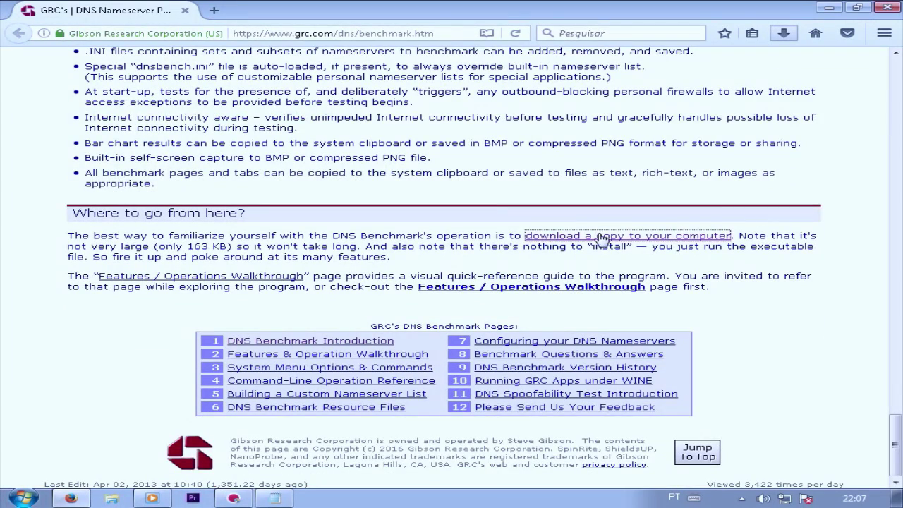
Show the desktop icons and launch DNSBench from the desktop with its Nameservers list open.
click(830, 7)
right_click(483, 106)
mouse_move(488, 110)
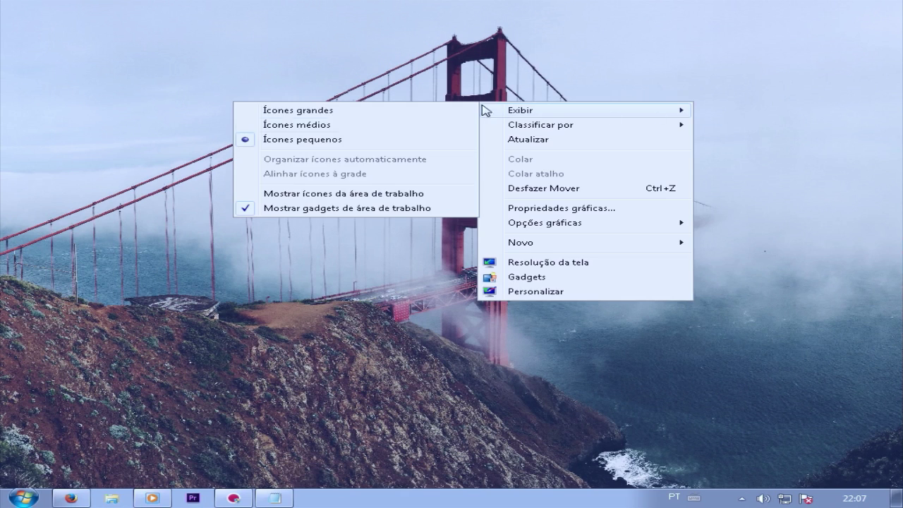
click(395, 199)
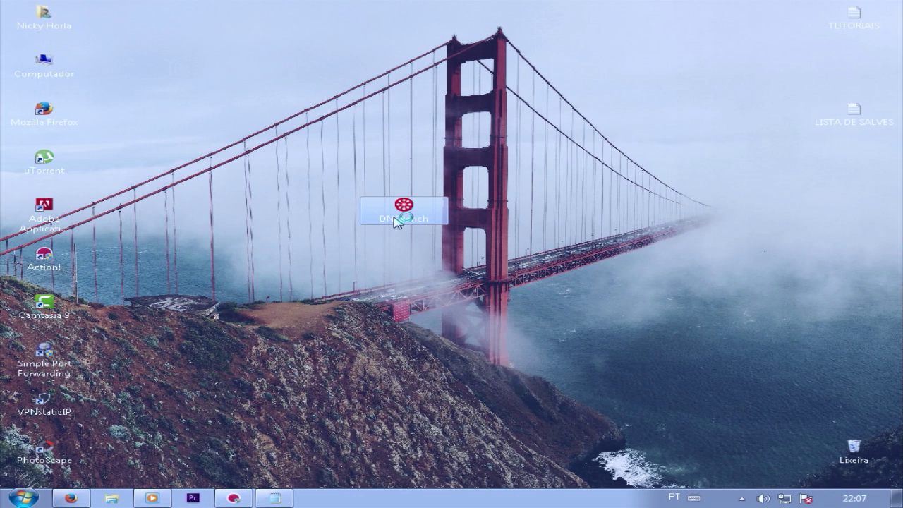
double_click(400, 208)
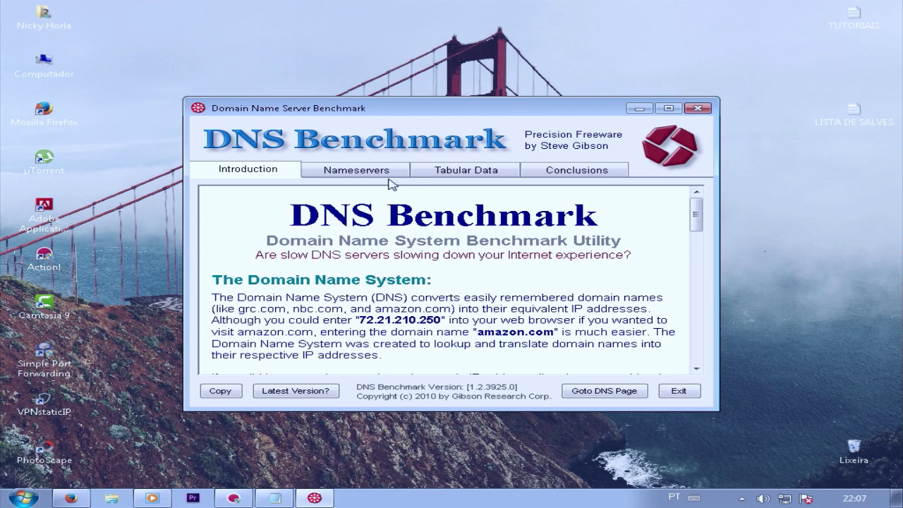
click(388, 173)
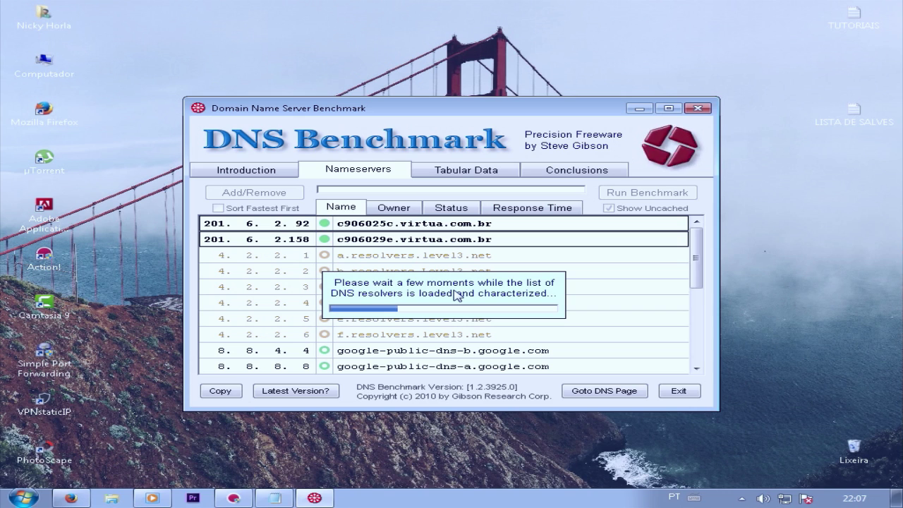
Write "Vá em Nameservers" in Notepad, replace it with "Que em seguida o programa ira testar as dns", and clear the note.
click(286, 498)
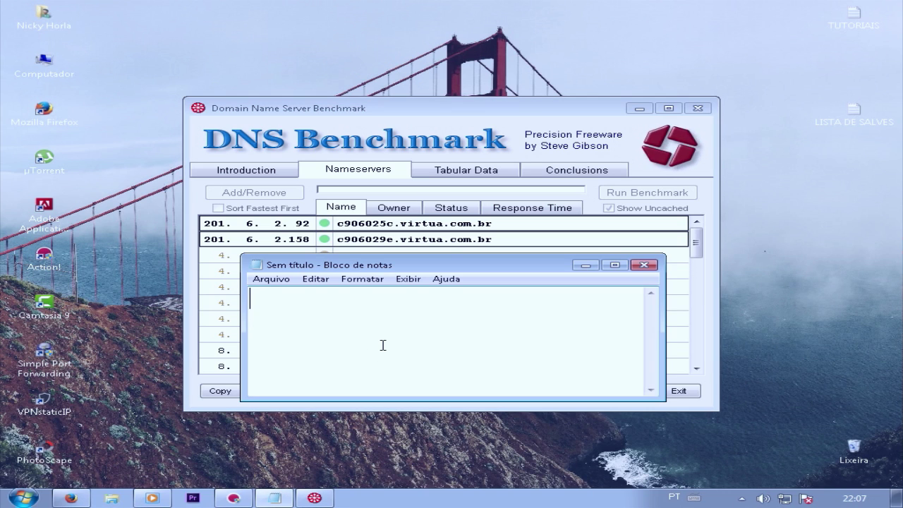
text(Vá em Nameservers)
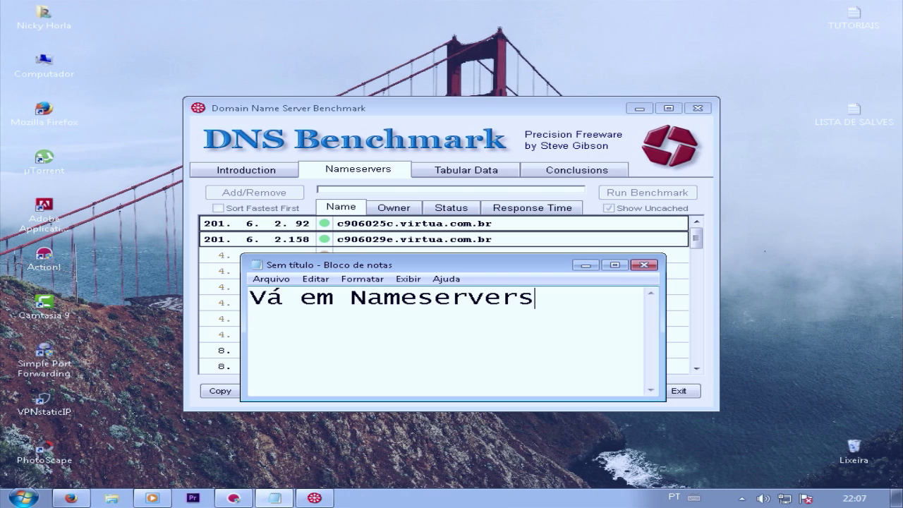
key(ctrl+a)
text(Que em seguida o programa)
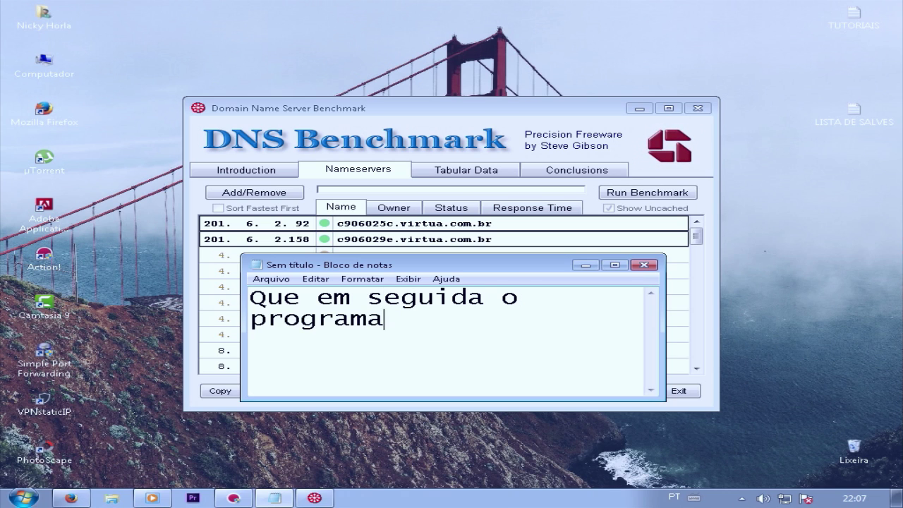
key(Return)
text(ira te)
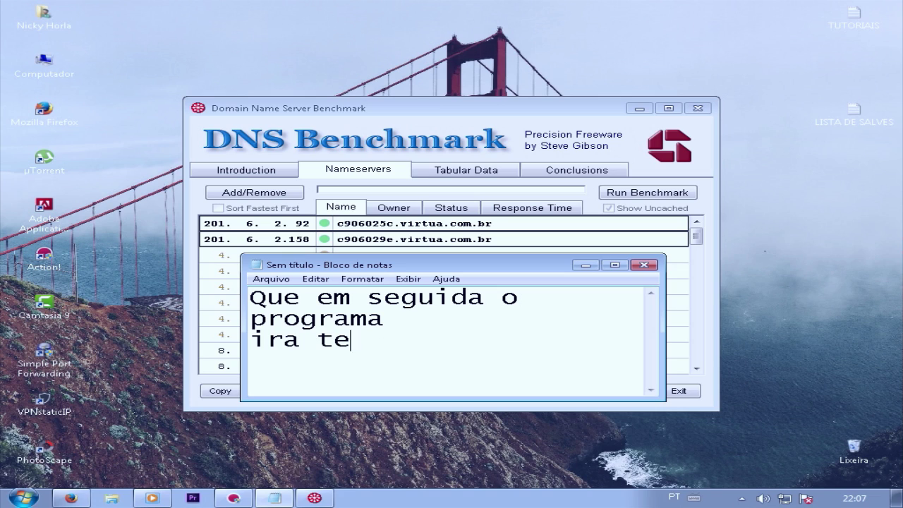
text(star as dns)
key(ctrl+a)
key(BackSpace)
Write "Logo em seguida, ele irá mostrar uma lista de dns" in the note and clear it.
text(Lo)
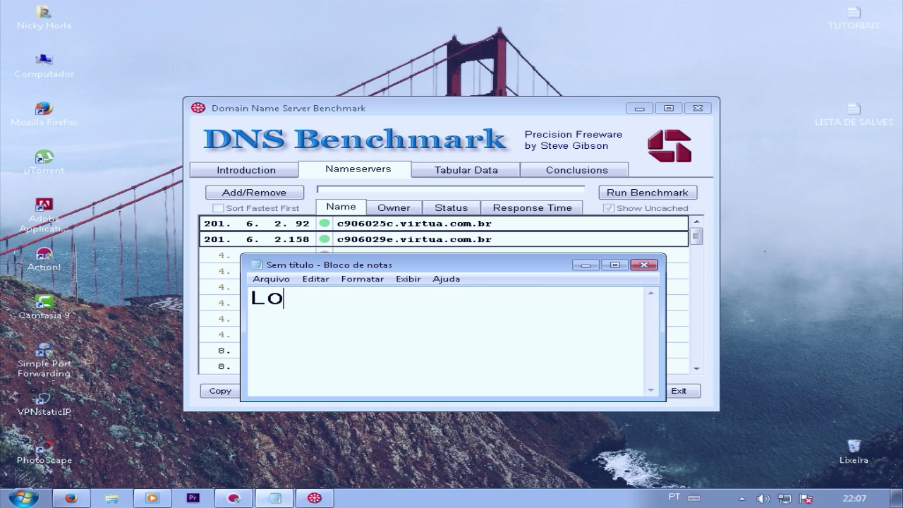
text(go em seguida, ele irá )
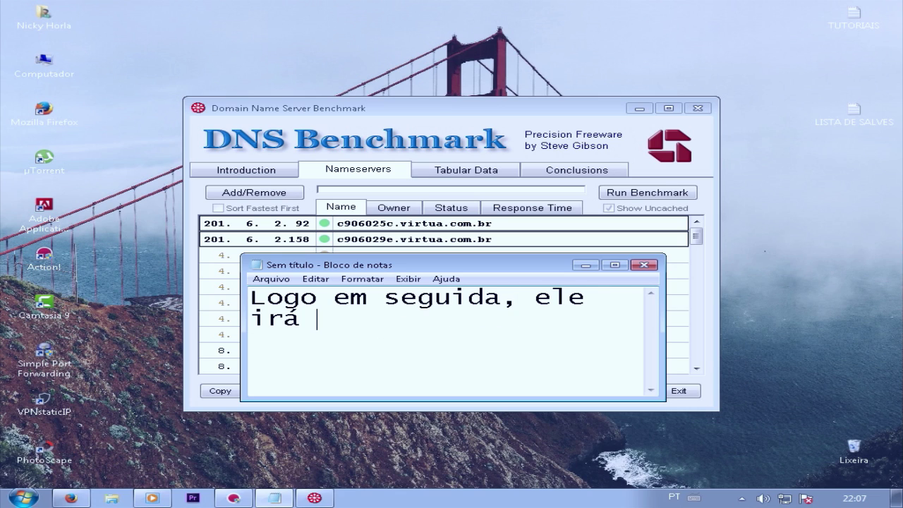
text(mostrar um)
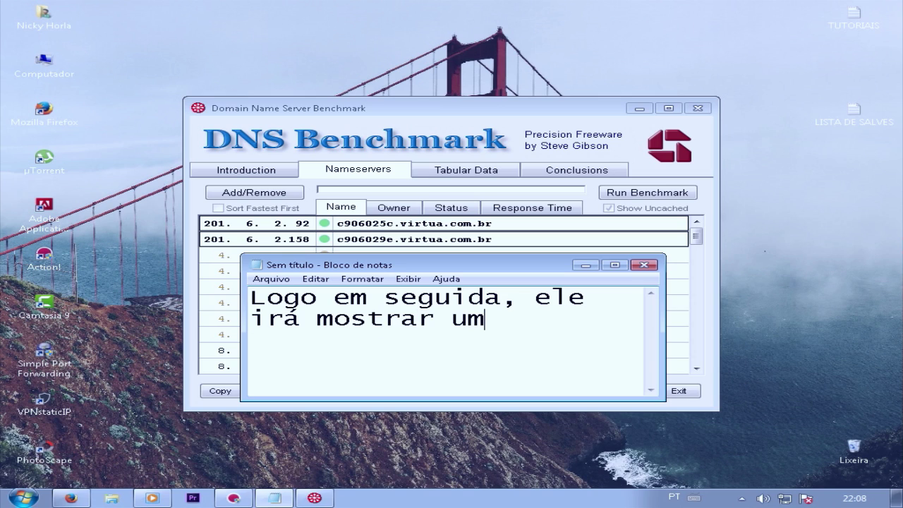
text(a lista de dns)
key(ctrl+a)
key(BackSpace)
Write "Para vocês obter a melhor para sua internet click no simbolo do programa" in the note and clear it.
text(Para vocês ob)
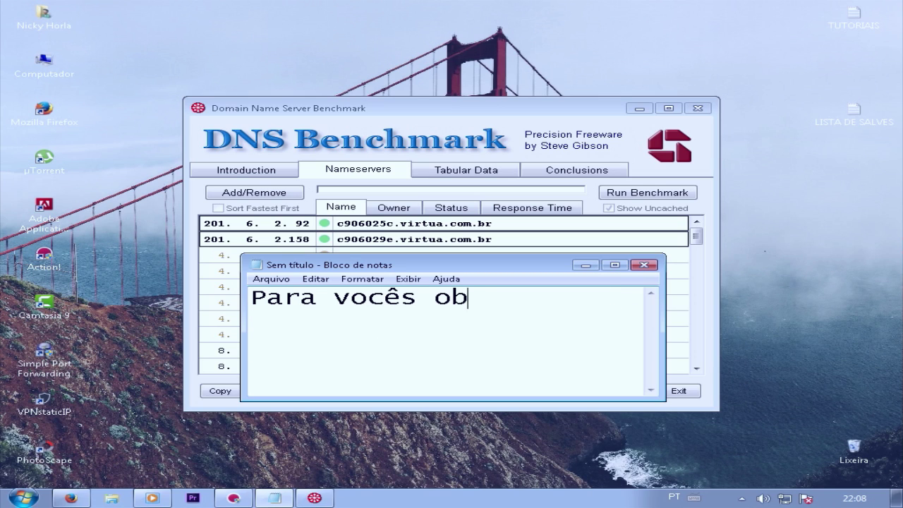
text(ter a melhor)
key(BackSpace)
key(BackSpace)
key(BackSpace)
key(BackSpace)
key(BackSpace)
key(BackSpace)
key(BackSpace)
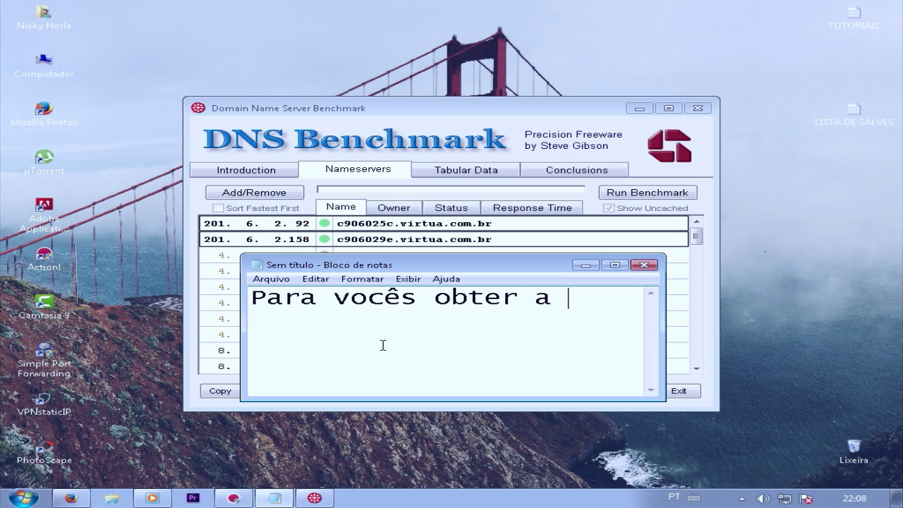
text(melhor para s)
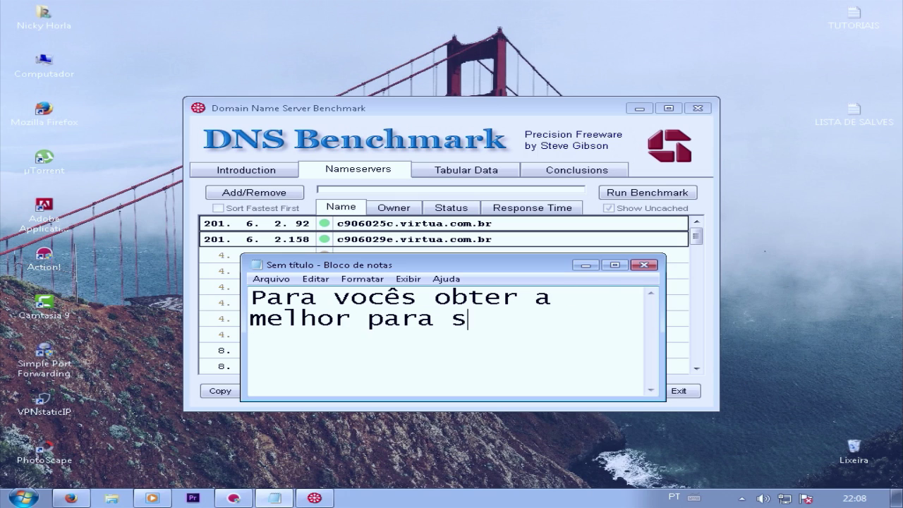
text(ua internet click )
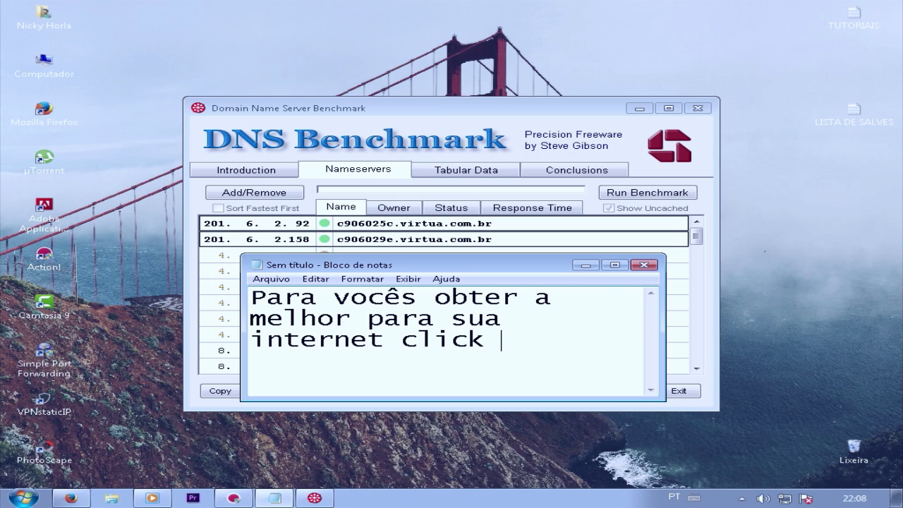
text(no simbolo do prog)
key(BackSpace)
key(BackSpace)
text(rograma)
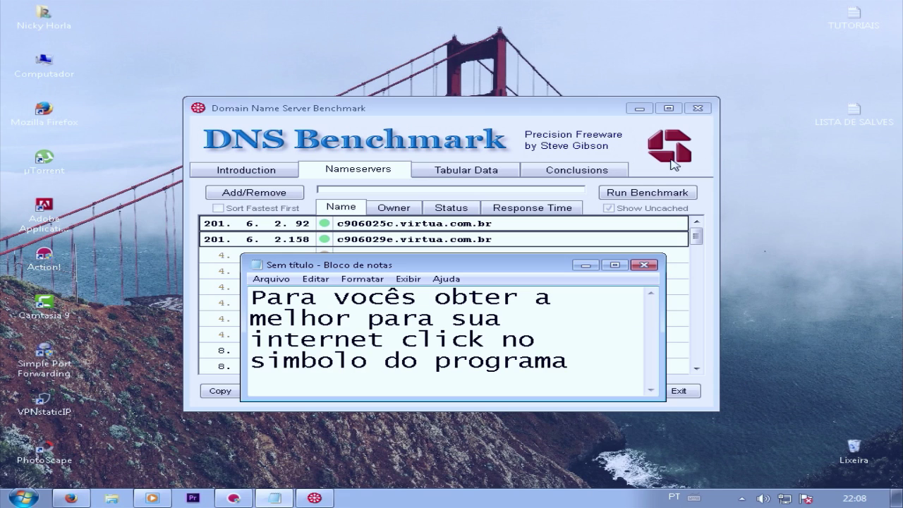
key(ctrl+a)
key(BackSpace)
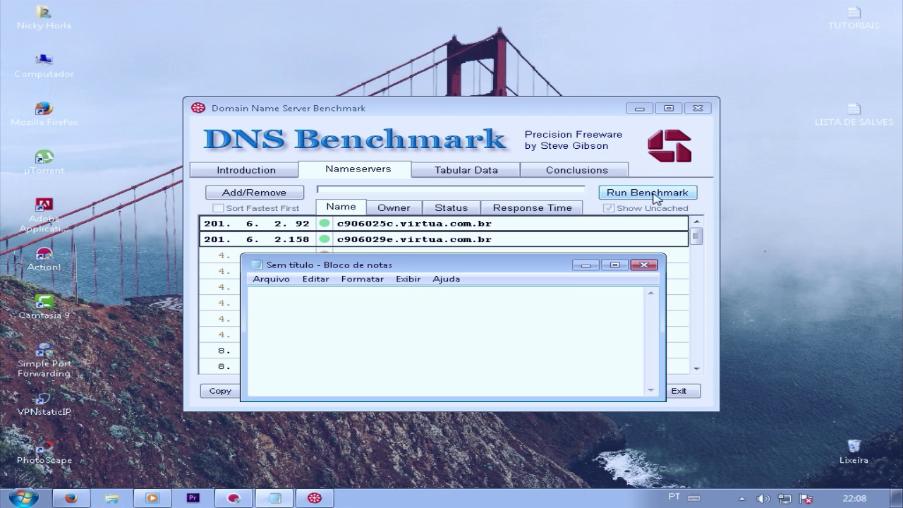
Start the note "que ele irá procurar a melh" in Notepad and clear it.
text(que ele irá procurar a )
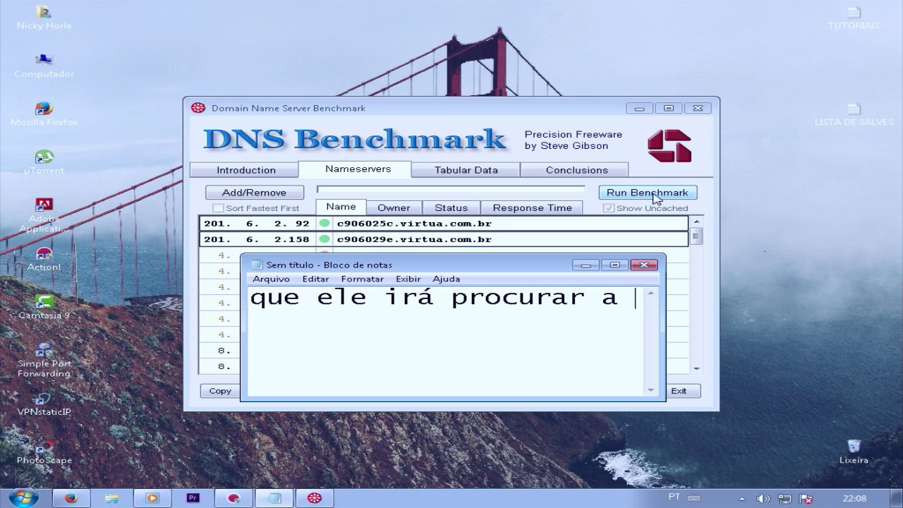
text(melh)
key(ctrl+a)
key(BackSpace)
Write "depois irá gerar uma lista" in the note and clear it.
text(deoi)
key(BackSpace)
key(BackSpace)
text(pois ir)
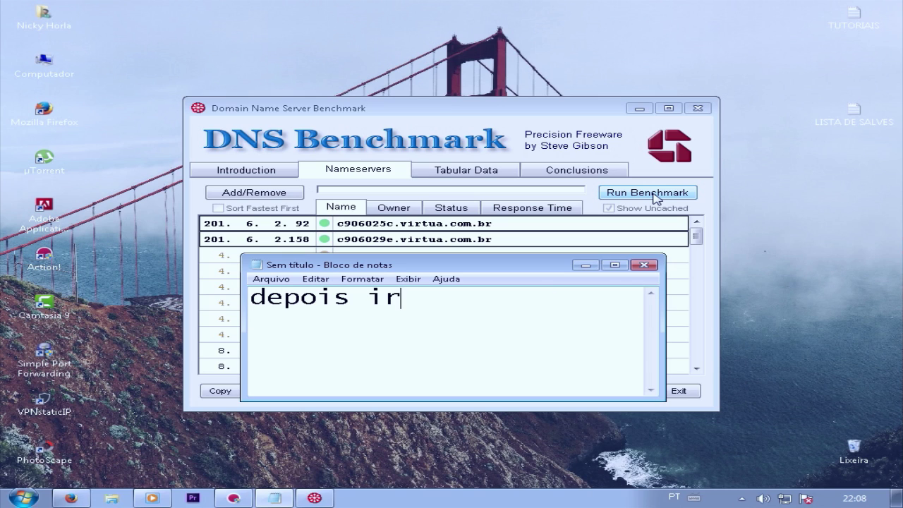
text(á gerar uma lista)
key(ctrl+a)
key(BackSpace)
Write "nessa lista o 1 dns que tiver é o FODASTICO para sua internet" in the note.
text(nessa nliista o 1 dns que tiver )
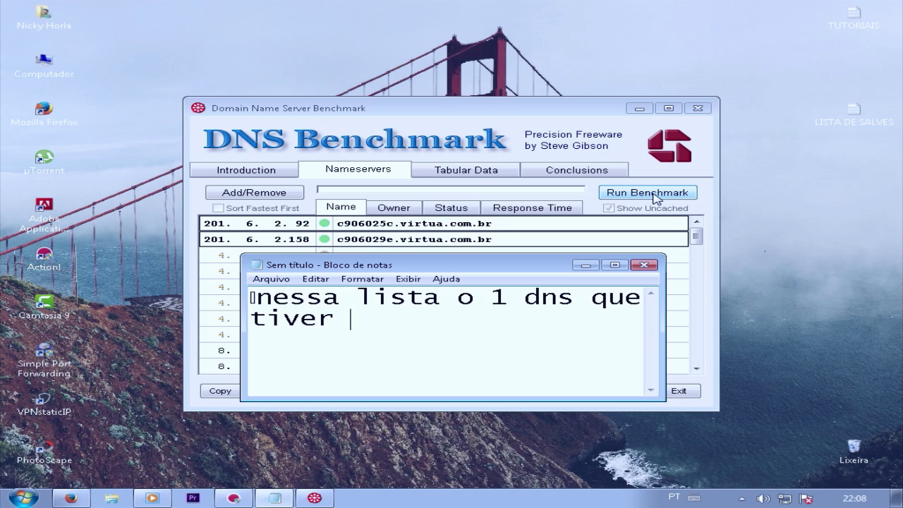
text(é o FODAST)
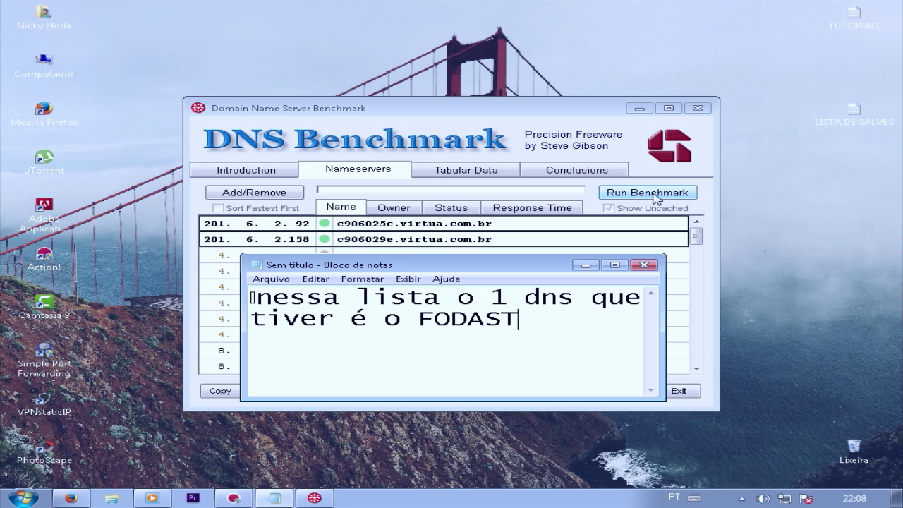
text(ICO para sua internet)
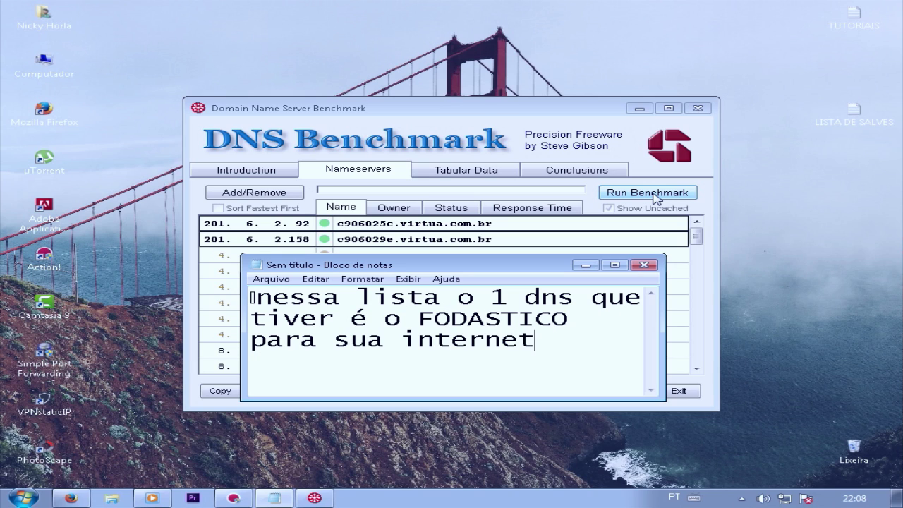
Replace the note with "o meu aqui irá ser meio diferente para o video n ser muito grand" and clear it.
key(ctrl+a)
text(o meu aqui irá ser me)
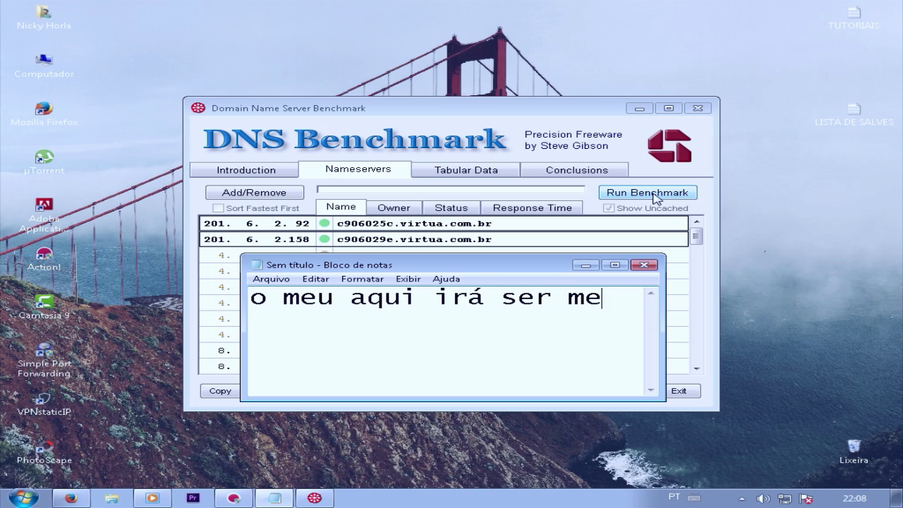
text(io diferente para o v)
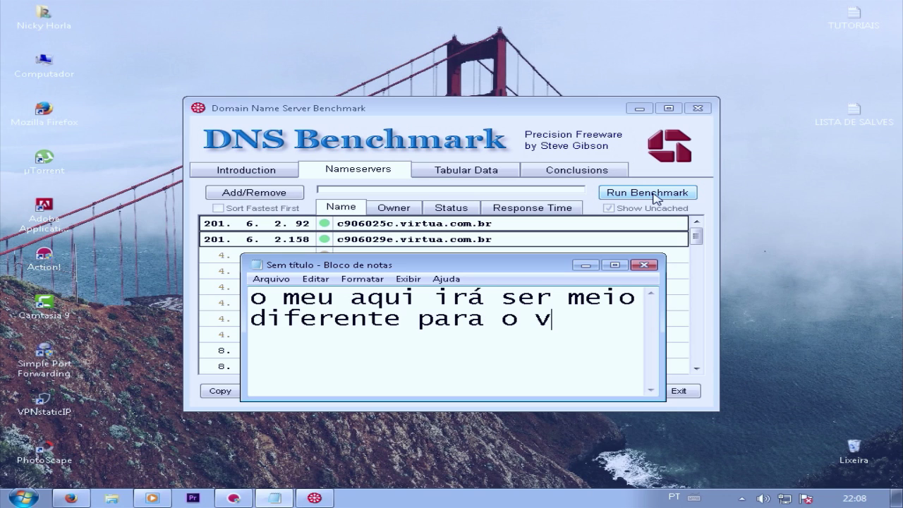
text(ideo n ser muito grand)
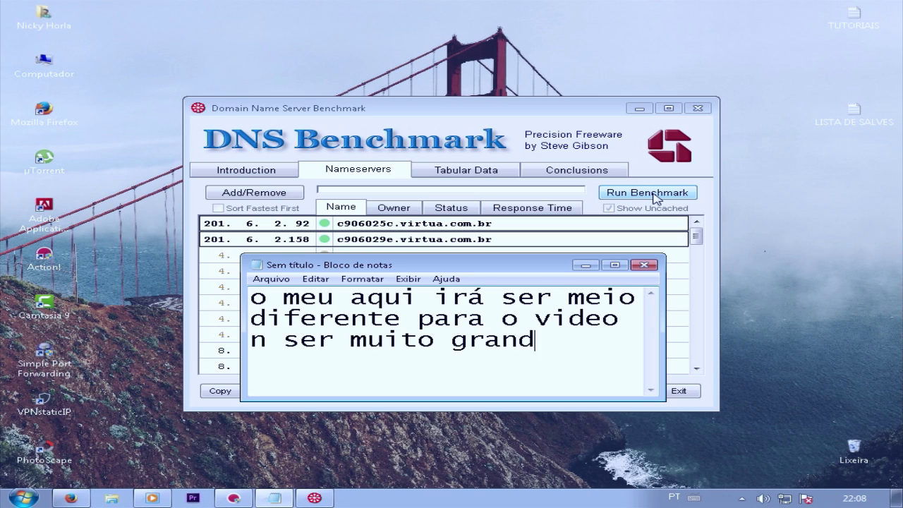
key(ctrl+a)
key(BackSpace)
Write "vou pegar uma dns verda" and "me companha" in turn, clearing each, and close Notepad.
text(vou pegar uma dns verda)
key(ctrl+a)
key(BackSpace)
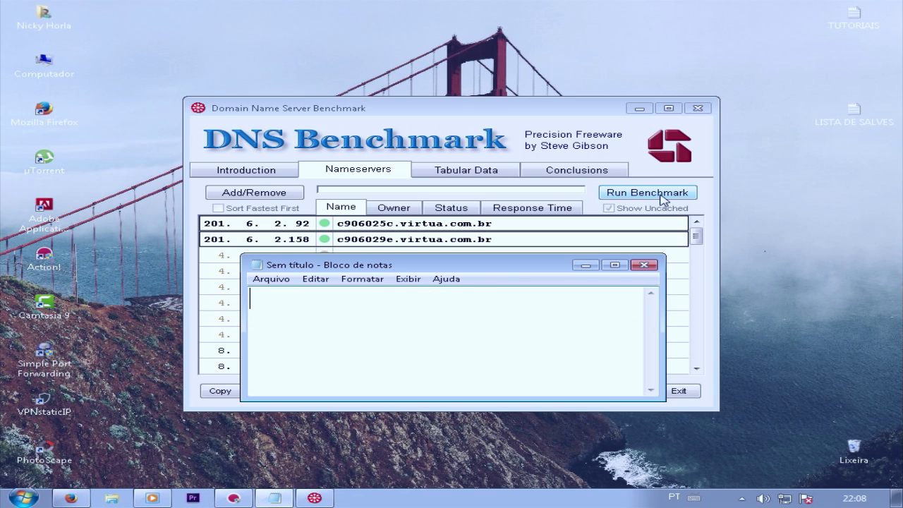
text(me companha)
key(ctrl+a)
key(BackSpace)
click(645, 266)
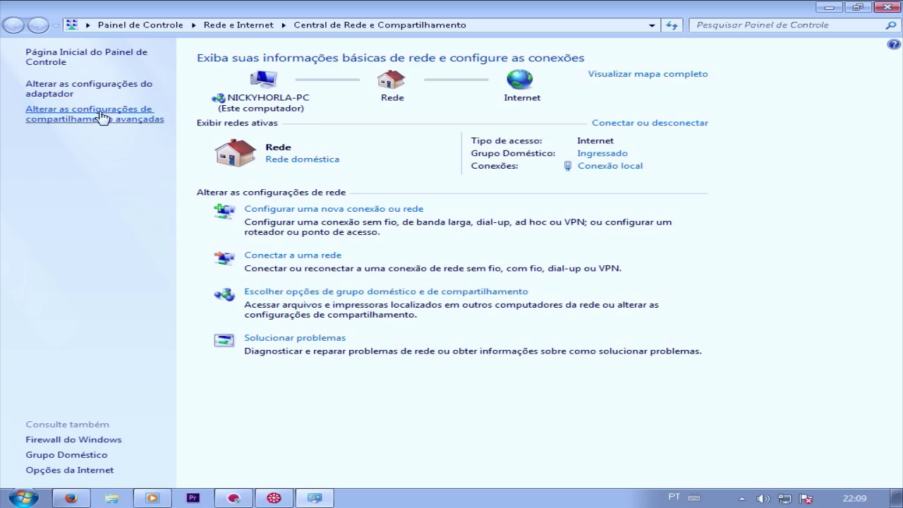
Open the TCP/IPv4 protocol properties of the Conexão local network adapter.
click(116, 90)
right_click(117, 79)
click(72, 81)
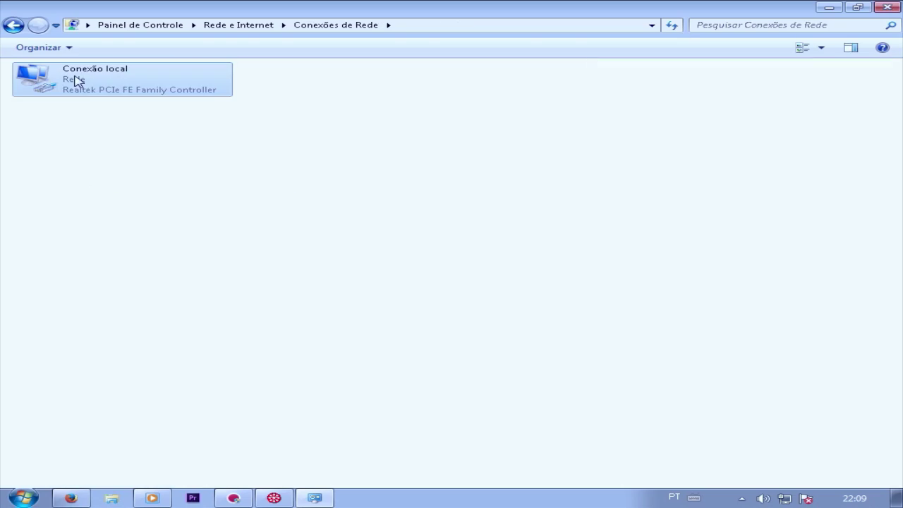
right_click(65, 84)
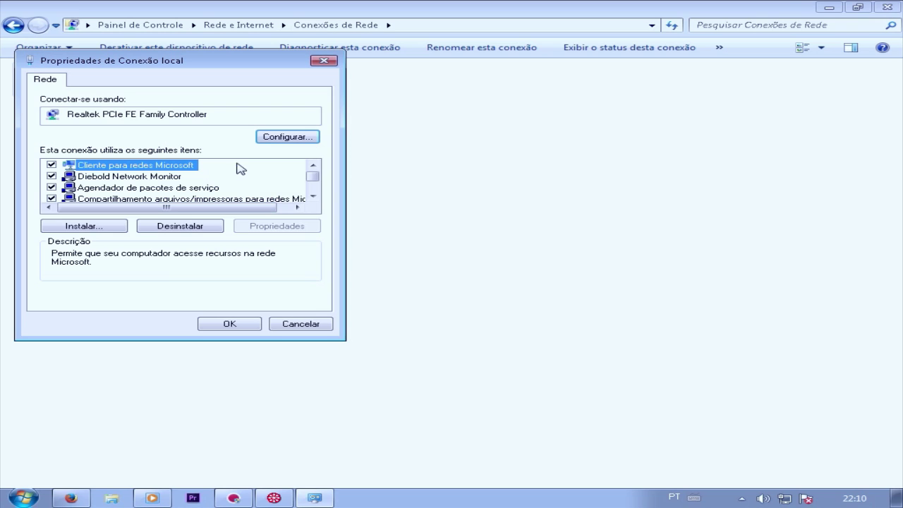
click(313, 196)
click(313, 195)
click(190, 188)
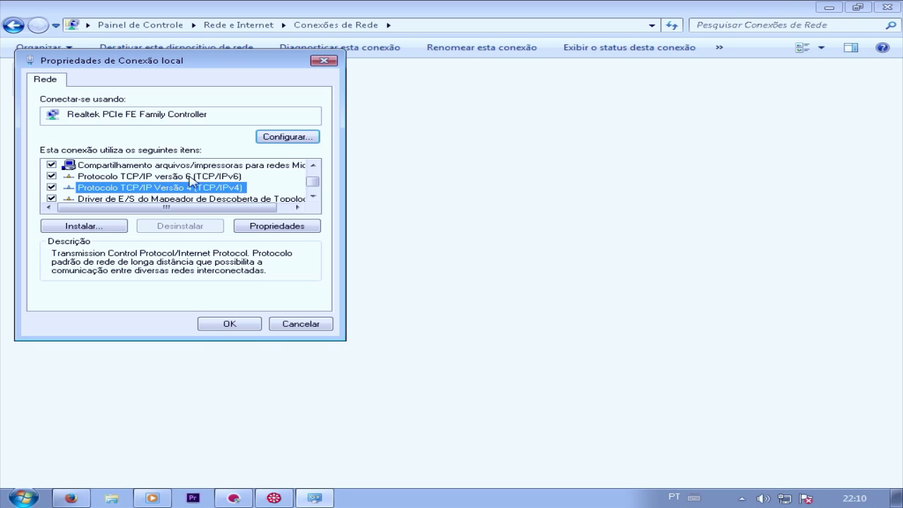
click(277, 225)
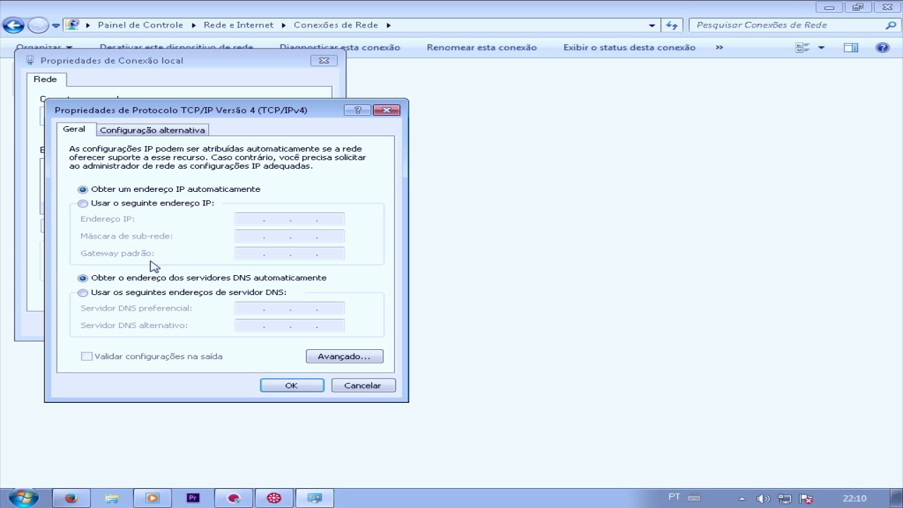
Use manual DNS servers with 199.2.252.10 as both preferred and alternate address, and try to confirm the settings.
click(127, 296)
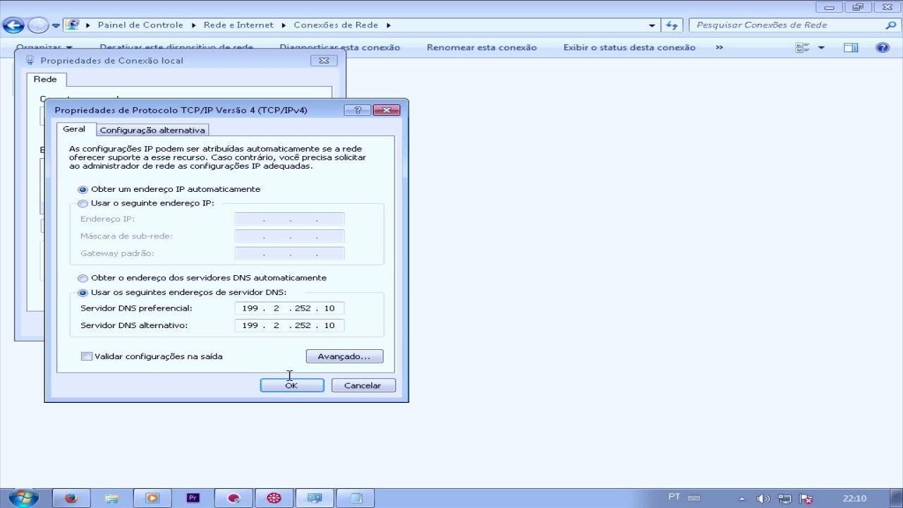
click(291, 384)
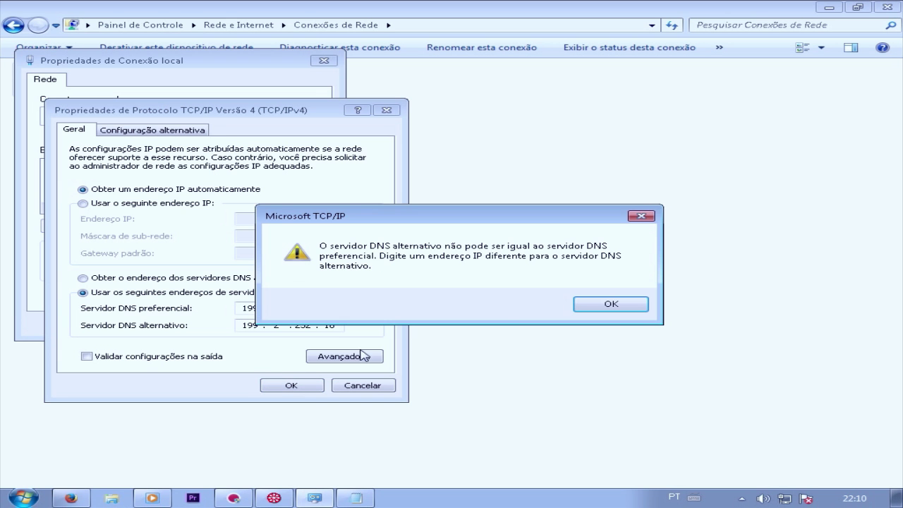
click(605, 306)
Compare the address noted in Notepad with DNS Benchmark's nameserver list, and return to the IPv4 properties.
click(355, 498)
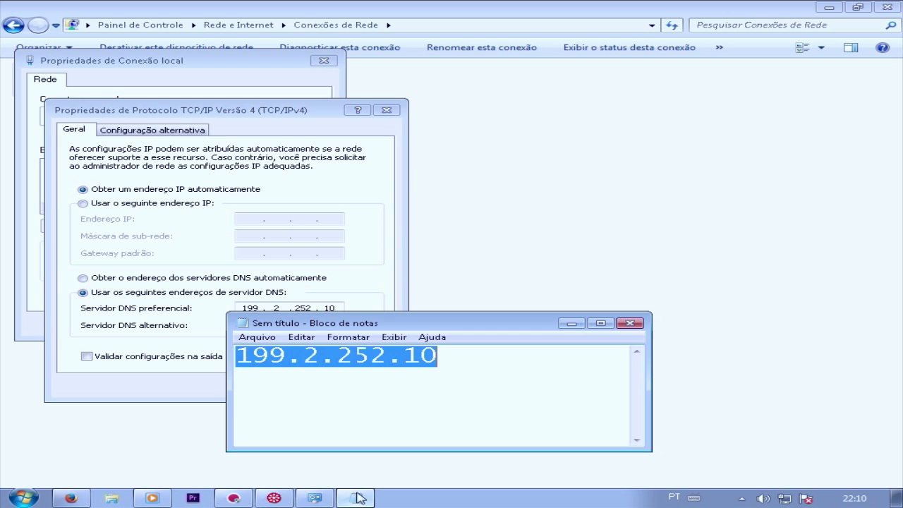
click(274, 498)
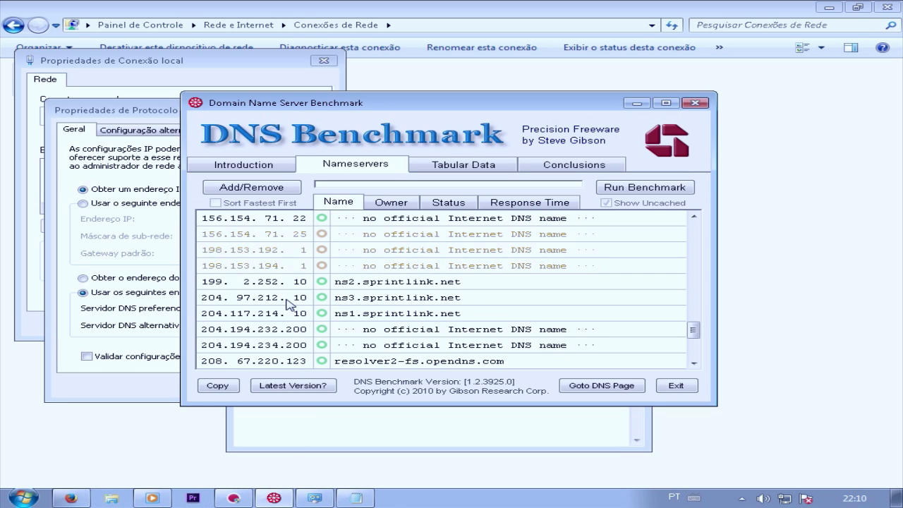
click(171, 319)
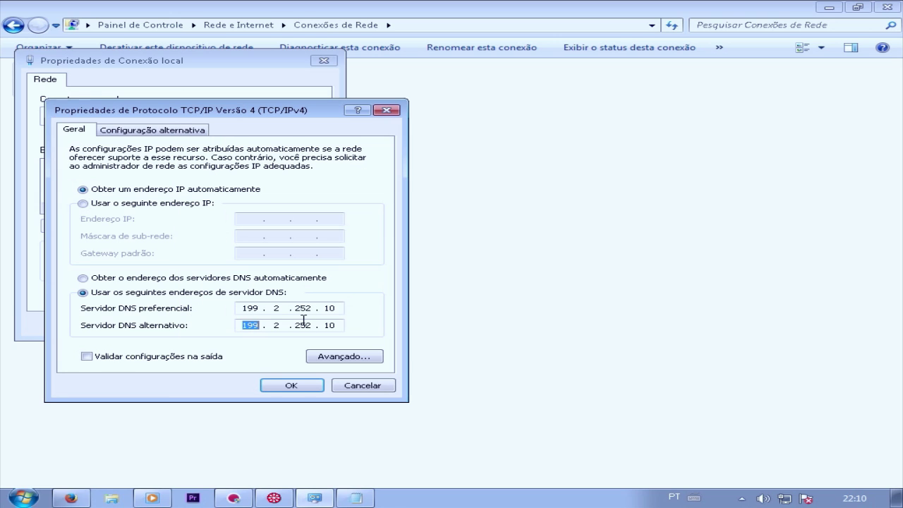
Enter 12 in the alternate DNS server's address, and confirm the IPv4 and connection properties.
click(316, 324)
text(12)
click(297, 385)
click(226, 323)
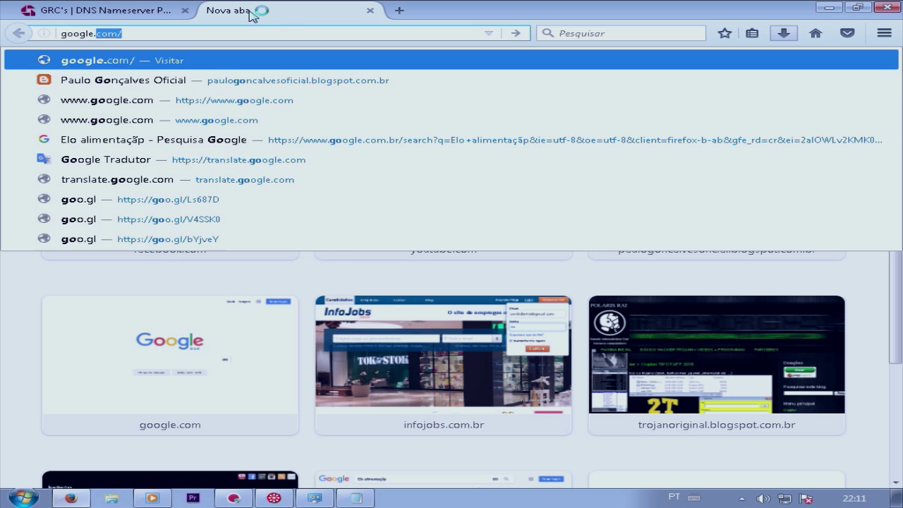
Load google.com in a new Firefox tab.
key(Return)
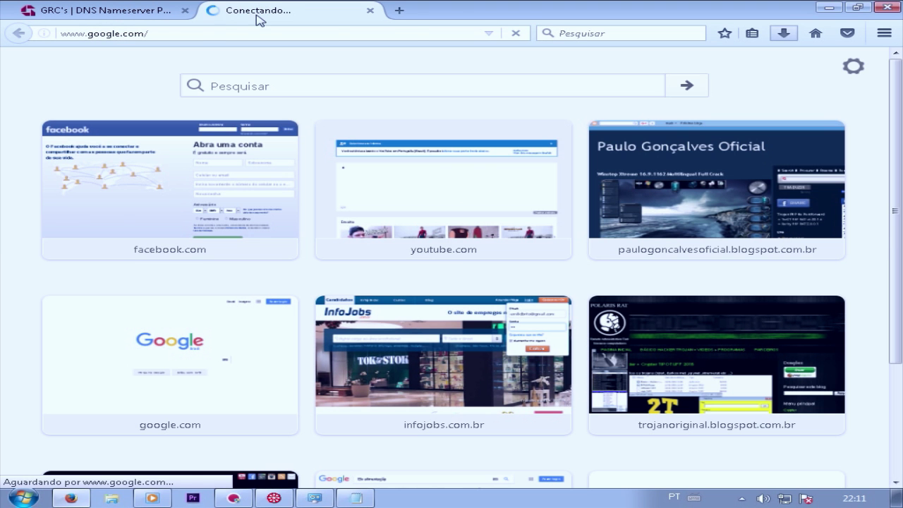